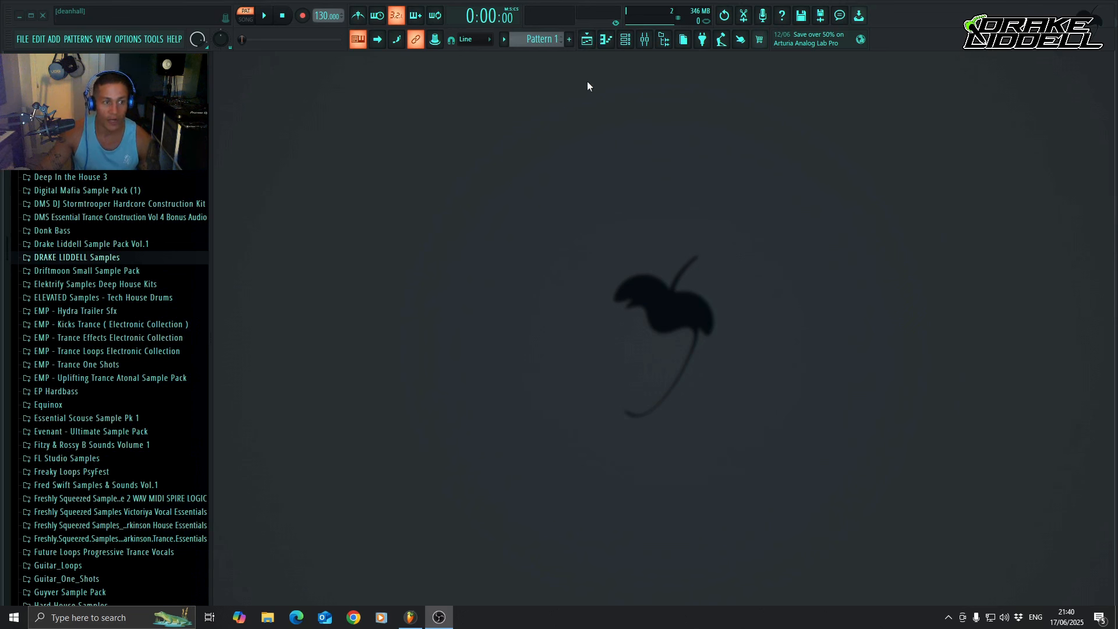
Switch to FL Studio and open the Playlist.
{"action": "left_click", "coordinate": [587, 39]}
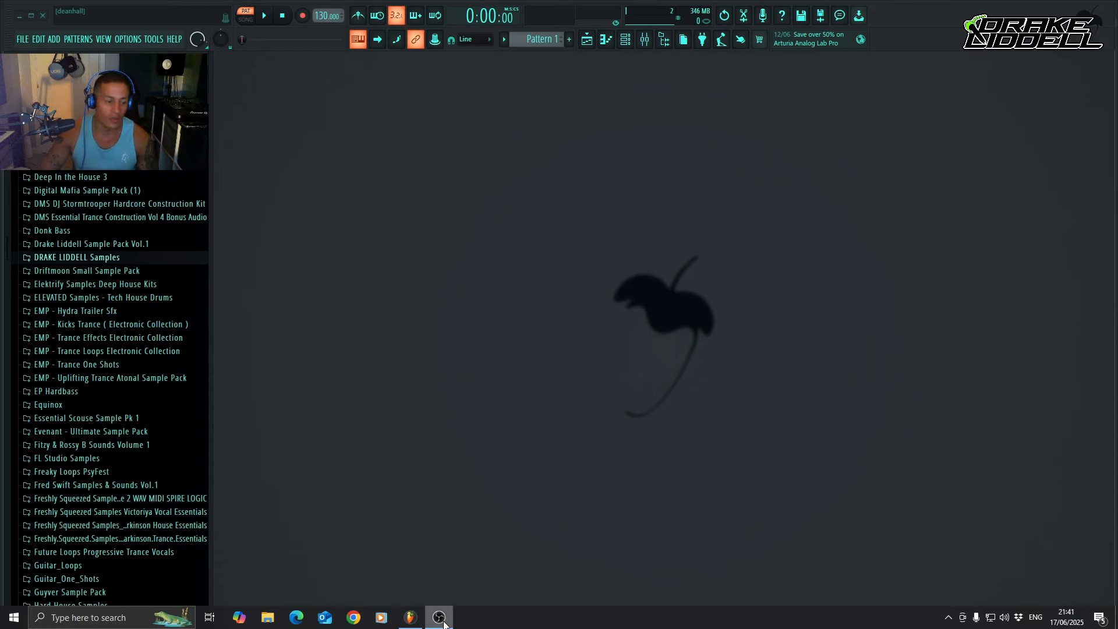
{"action": "left_click", "coordinate": [410, 617]}
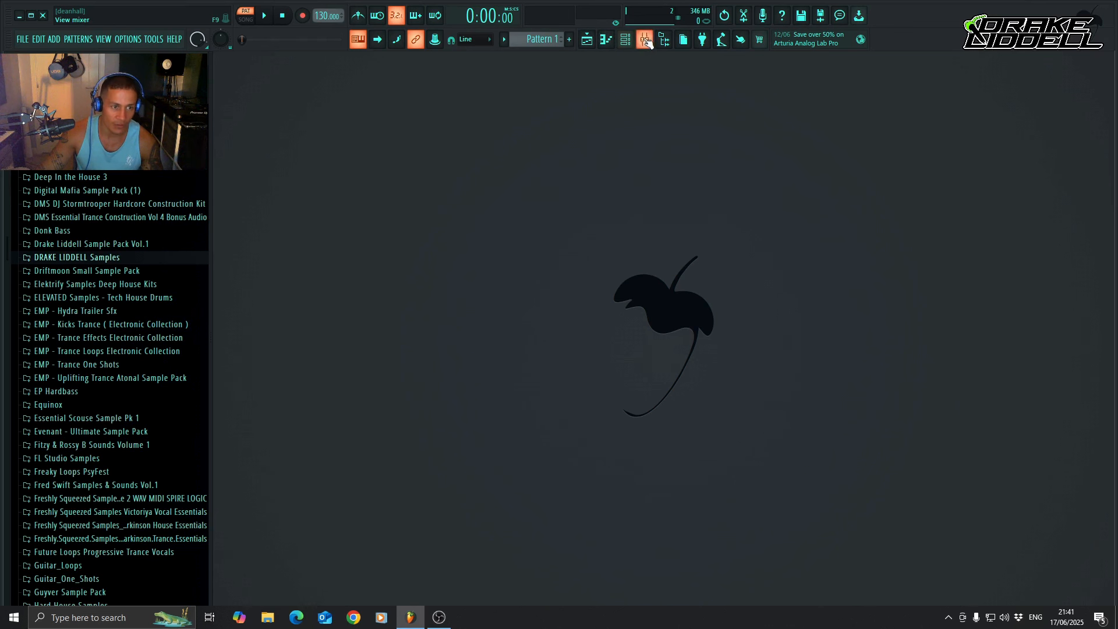
{"action": "left_click", "coordinate": [588, 41]}
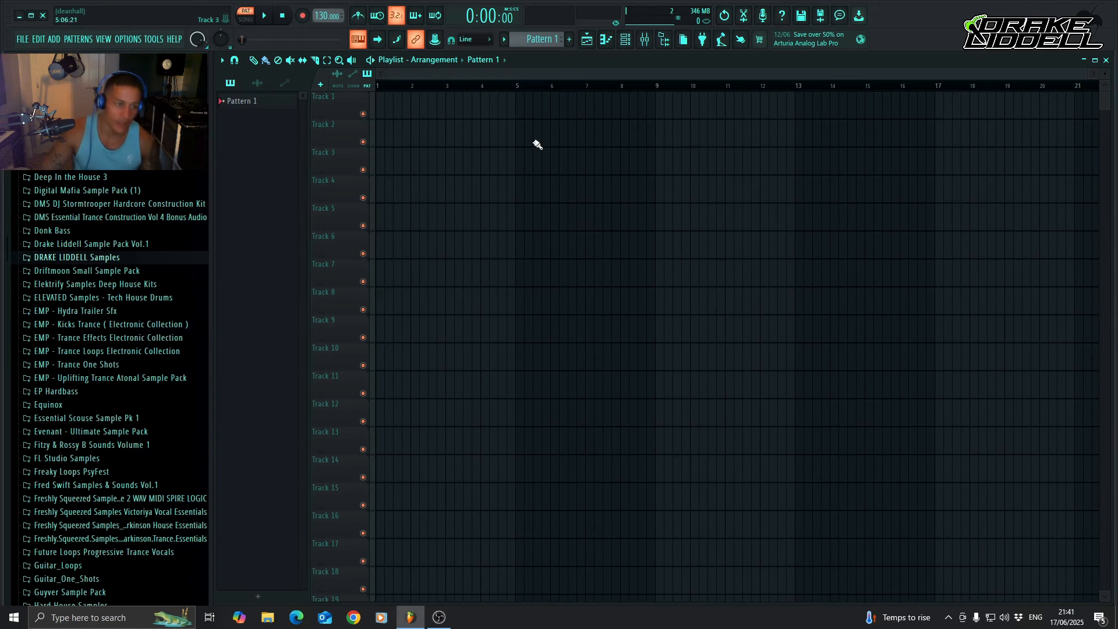
Place a few test notes between B3 and D#4 in the 808 Kick piano roll and erase them.
{"action": "left_click", "coordinate": [606, 40]}
{"action": "left_click", "coordinate": [606, 39]}
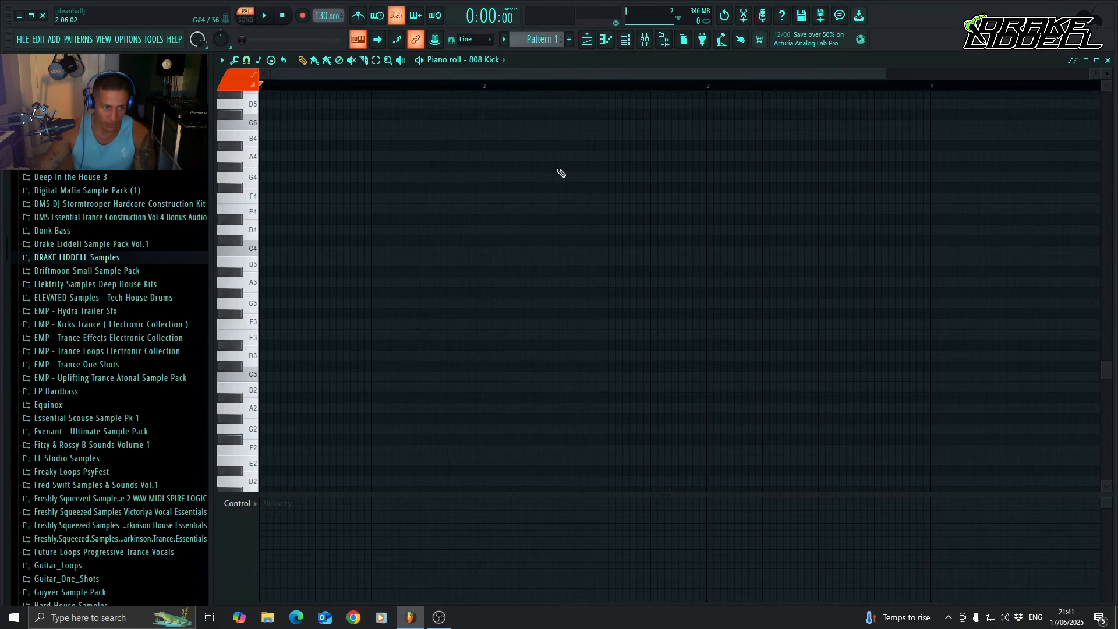
{"action": "left_click", "coordinate": [338, 260]}
{"action": "left_click", "coordinate": [402, 250]}
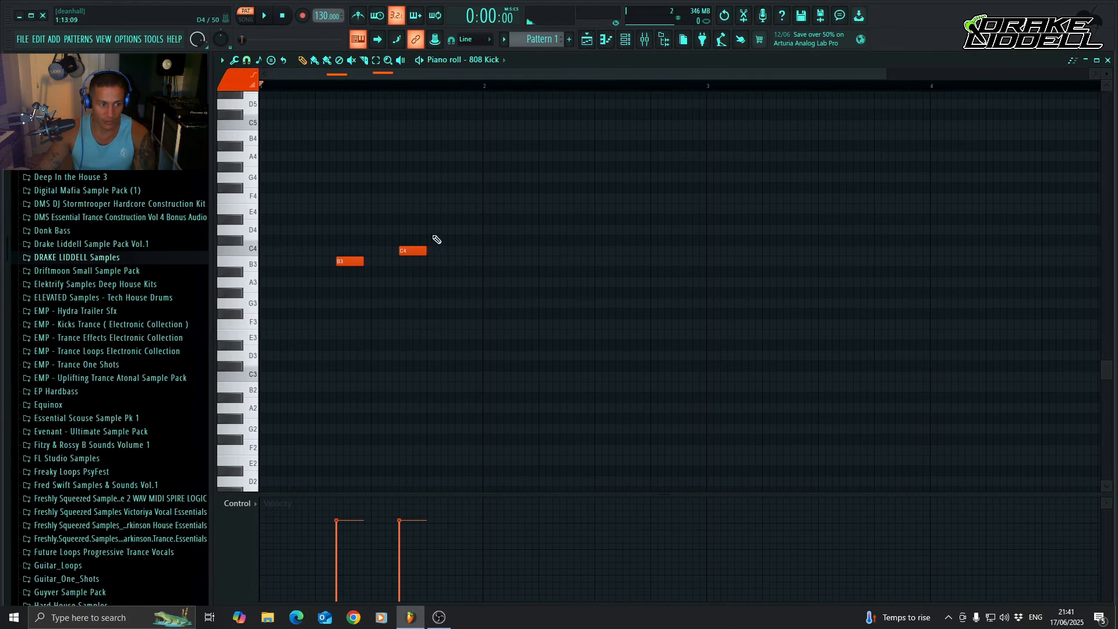
{"action": "left_click", "coordinate": [441, 240]}
{"action": "right_click", "coordinate": [460, 240]}
{"action": "right_click", "coordinate": [416, 250]}
{"action": "left_click", "coordinate": [376, 220]}
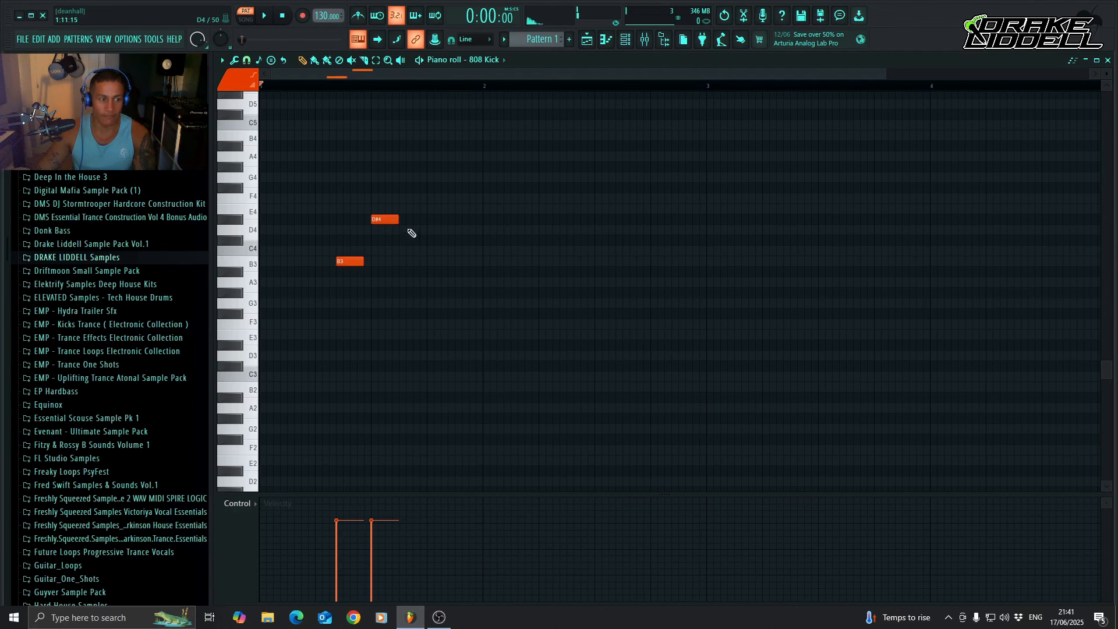
{"action": "right_click", "coordinate": [389, 219]}
{"action": "right_click", "coordinate": [357, 261]}
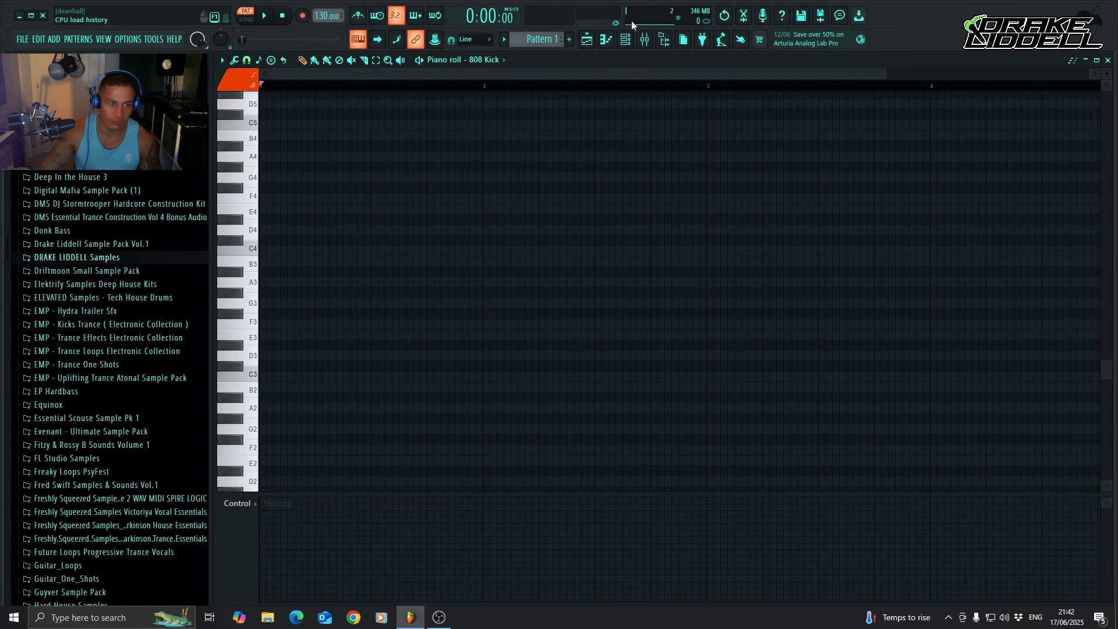
Close the piano roll and show the Channel rack together with the Mixer.
{"action": "left_click", "coordinate": [610, 40]}
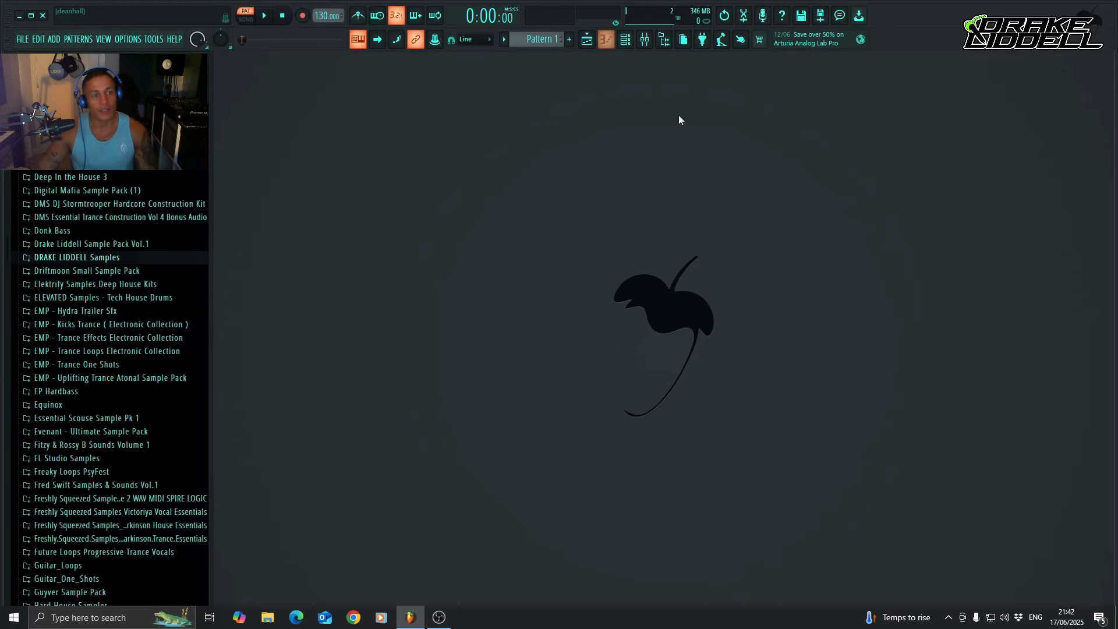
{"action": "left_click", "coordinate": [626, 39]}
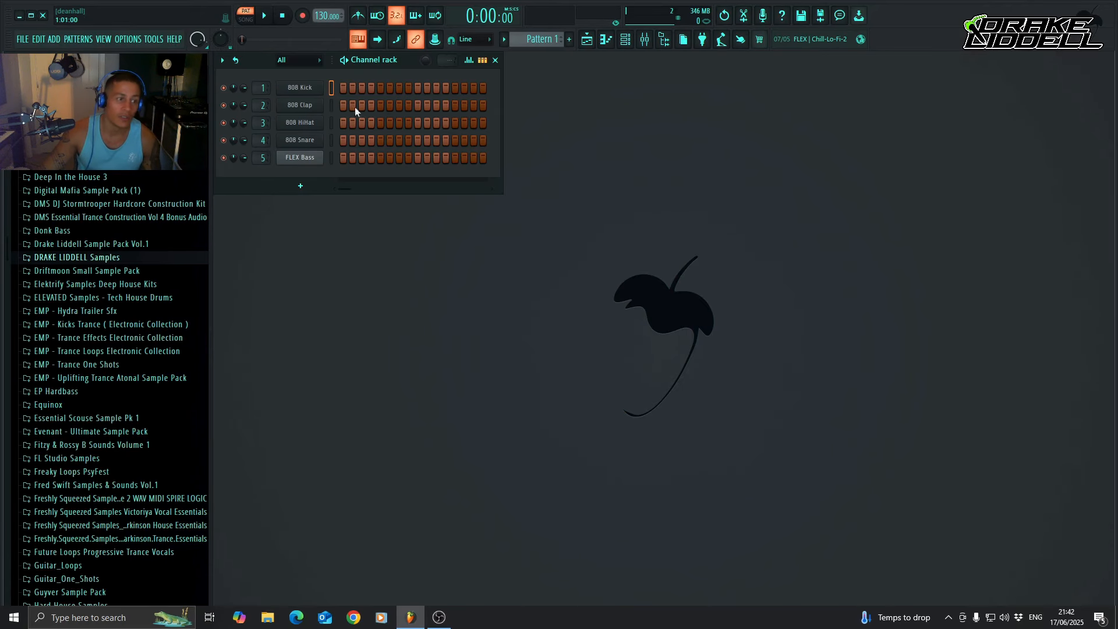
{"action": "left_click", "coordinate": [643, 39]}
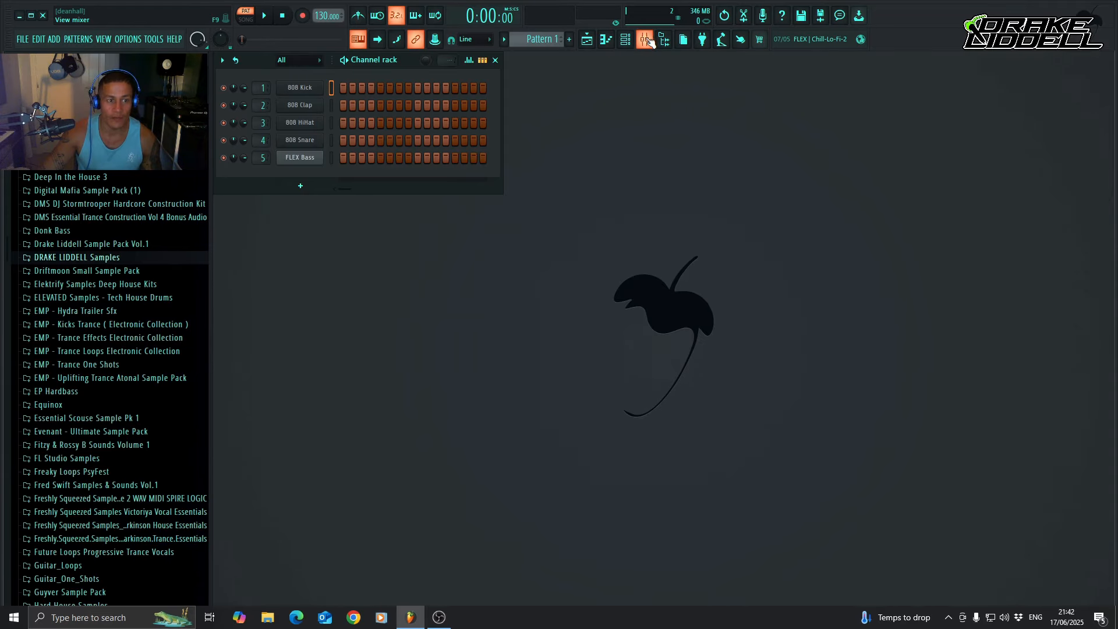
{"action": "left_click", "coordinate": [645, 39]}
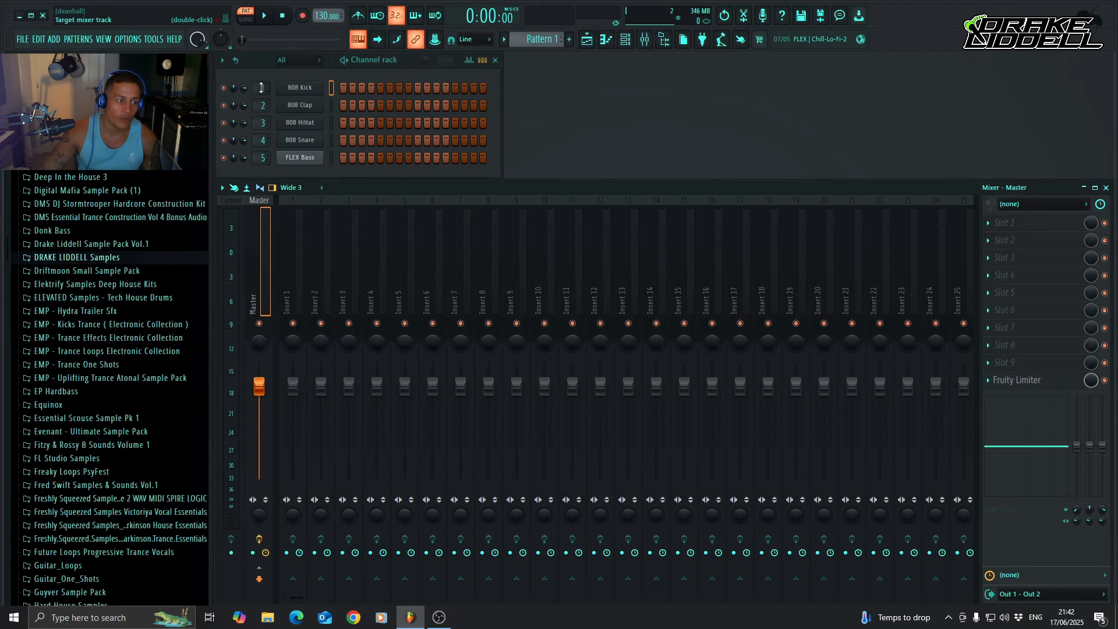
Try routing the 808 Kick channel to mixer insert 5 and return it to insert 1.
{"action": "scroll", "coordinate": [265, 87], "scroll_direction": "up", "scroll_amount": 5}
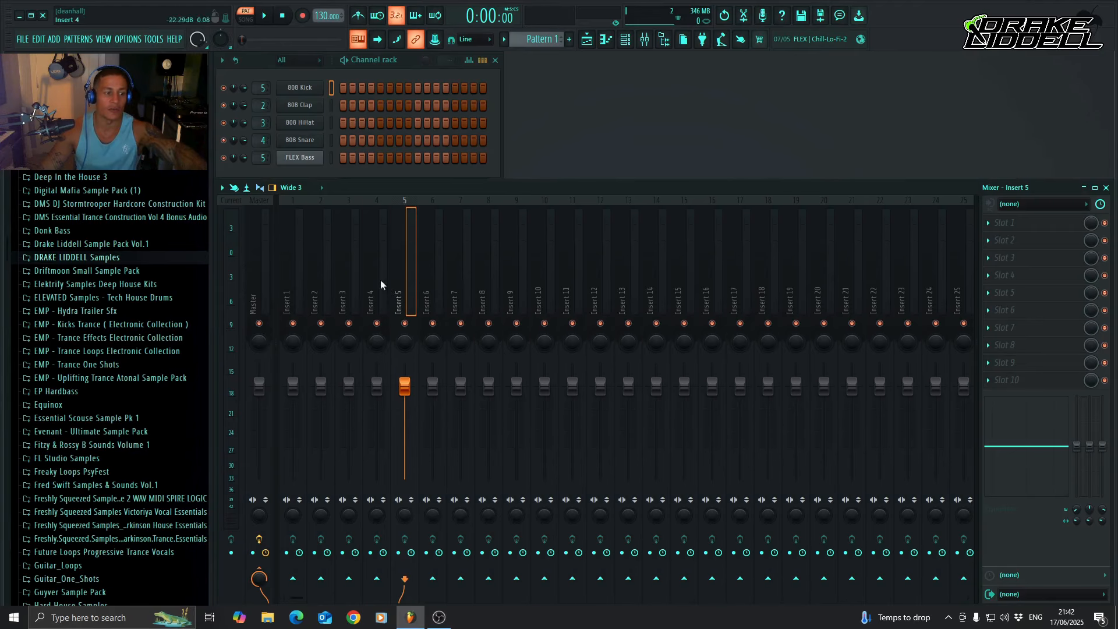
{"action": "scroll", "coordinate": [263, 90], "scroll_direction": "down", "scroll_amount": 2}
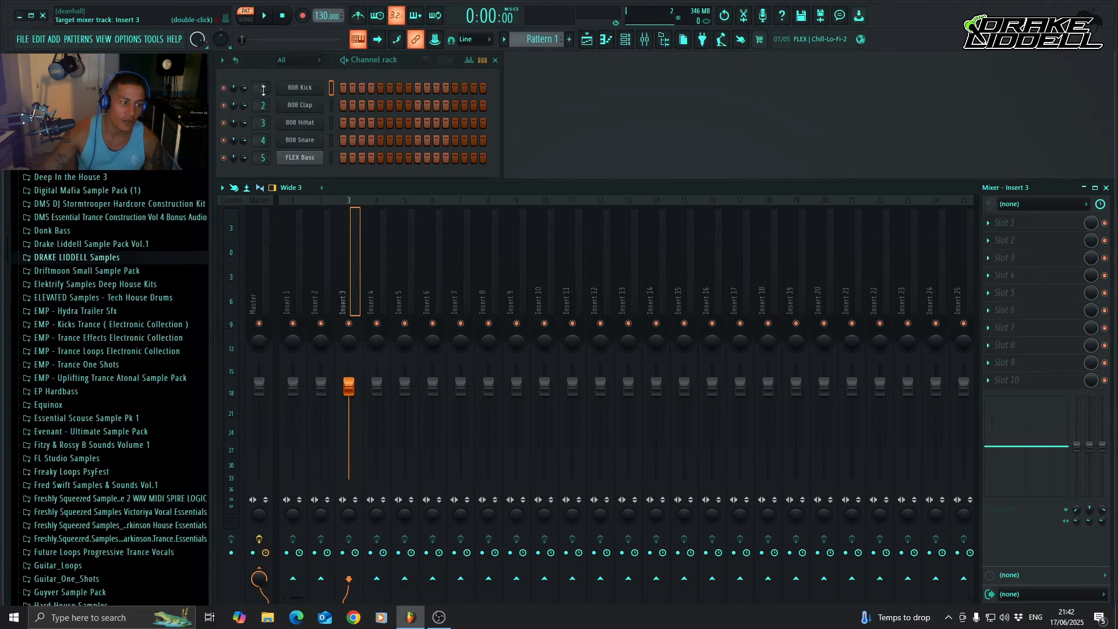
{"action": "scroll", "coordinate": [259, 87], "scroll_direction": "down", "scroll_amount": 2}
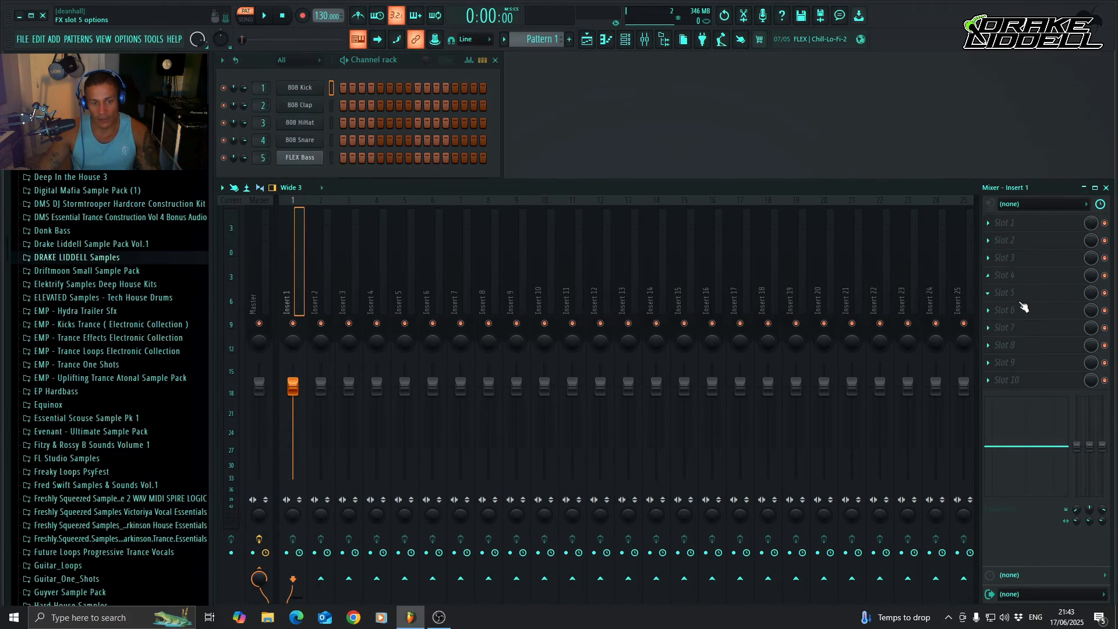
Load FabFilter Pro-Q 3 into effect slot 1 of mixer Insert 1 and reposition its window.
{"action": "left_click", "coordinate": [989, 225]}
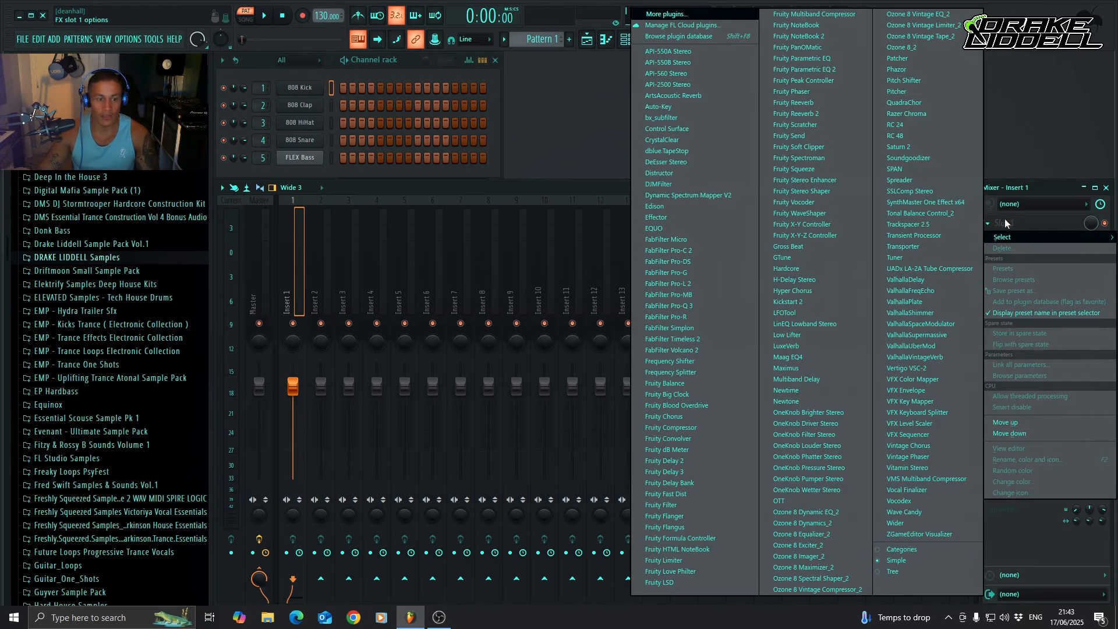
{"action": "left_click", "coordinate": [692, 306]}
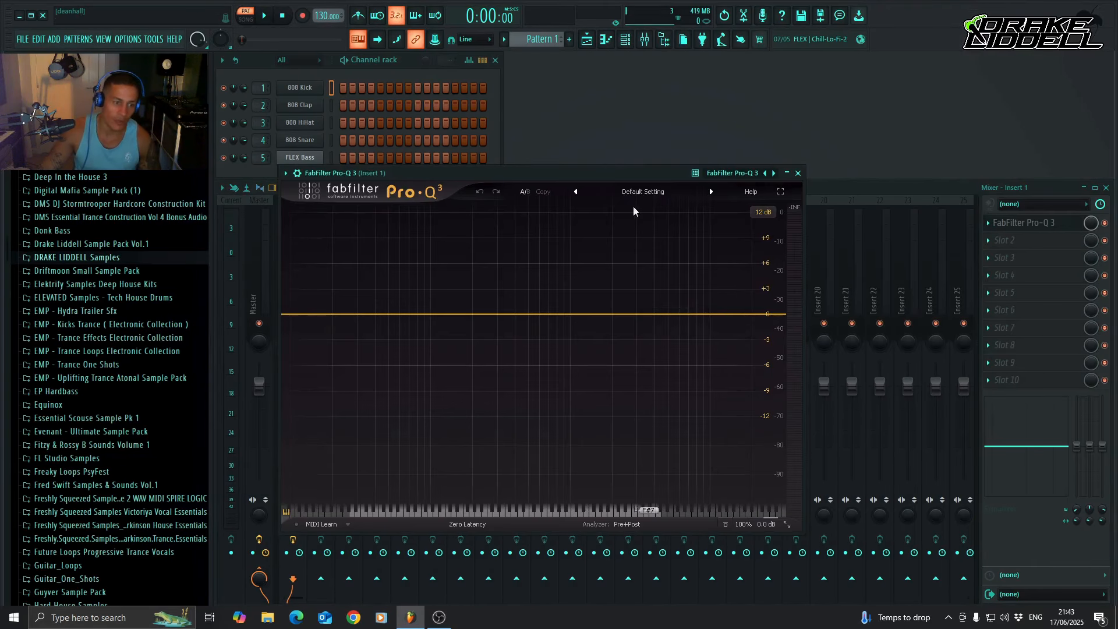
{"action": "left_click_drag", "start_coordinate": [599, 172], "coordinate": [715, 153]}
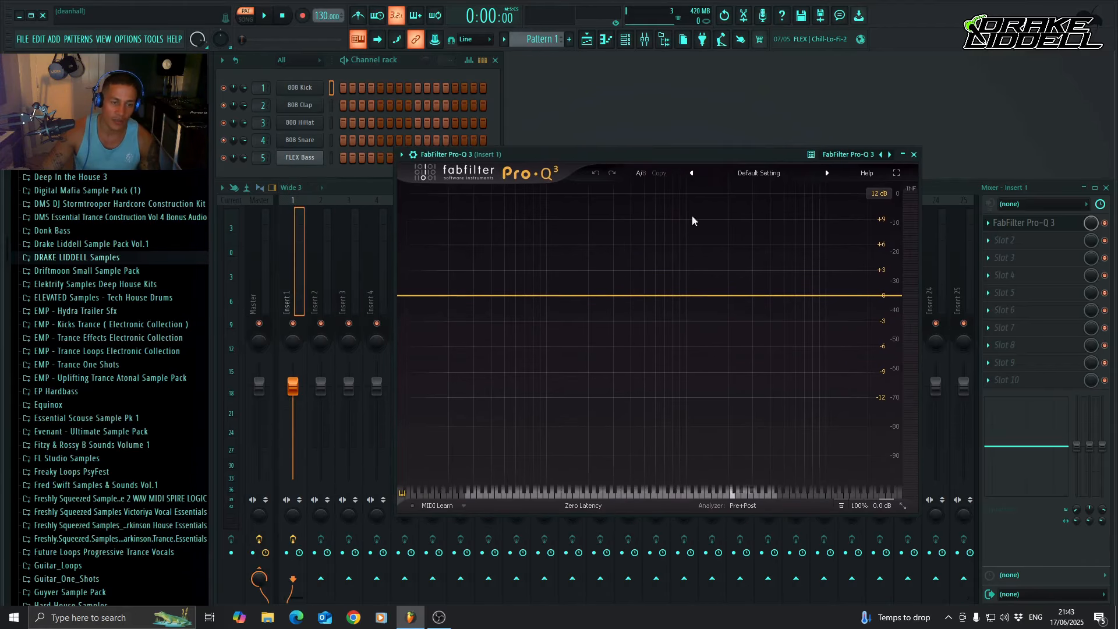
Close the equalizer window and delete FabFilter Pro-Q 3 from slot 1 of Insert 1.
{"action": "left_click", "coordinate": [914, 154]}
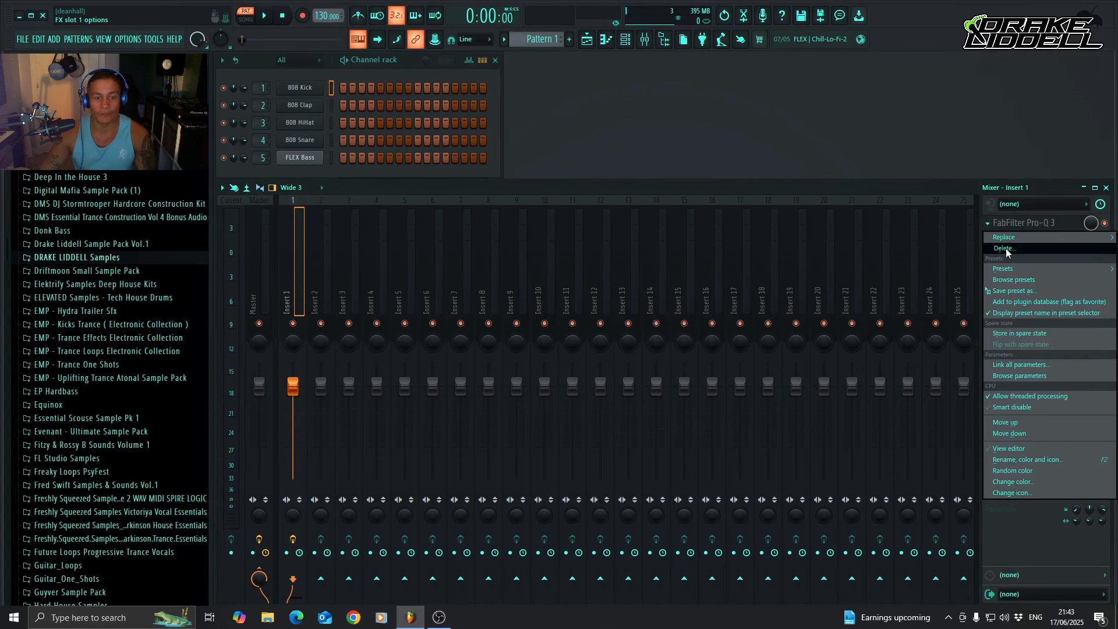
{"action": "left_click", "coordinate": [1001, 248]}
{"action": "left_click", "coordinate": [589, 325]}
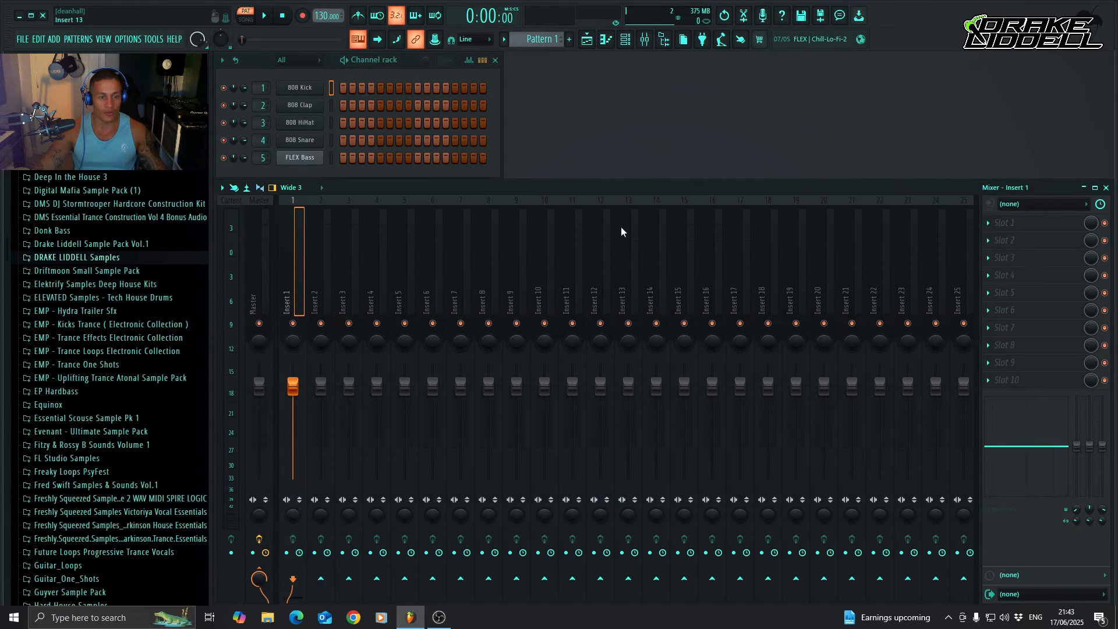
Load FabFilter Pro-Q 3 into effect slot 1 of the Master track and close its window.
{"action": "left_click", "coordinate": [258, 296]}
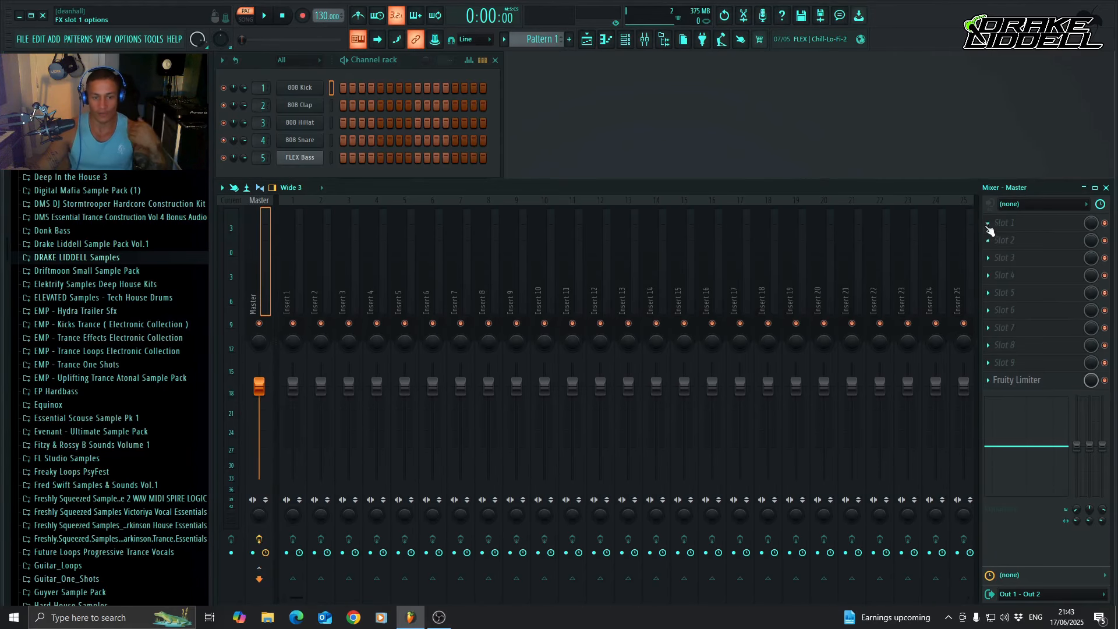
{"action": "left_click", "coordinate": [988, 227]}
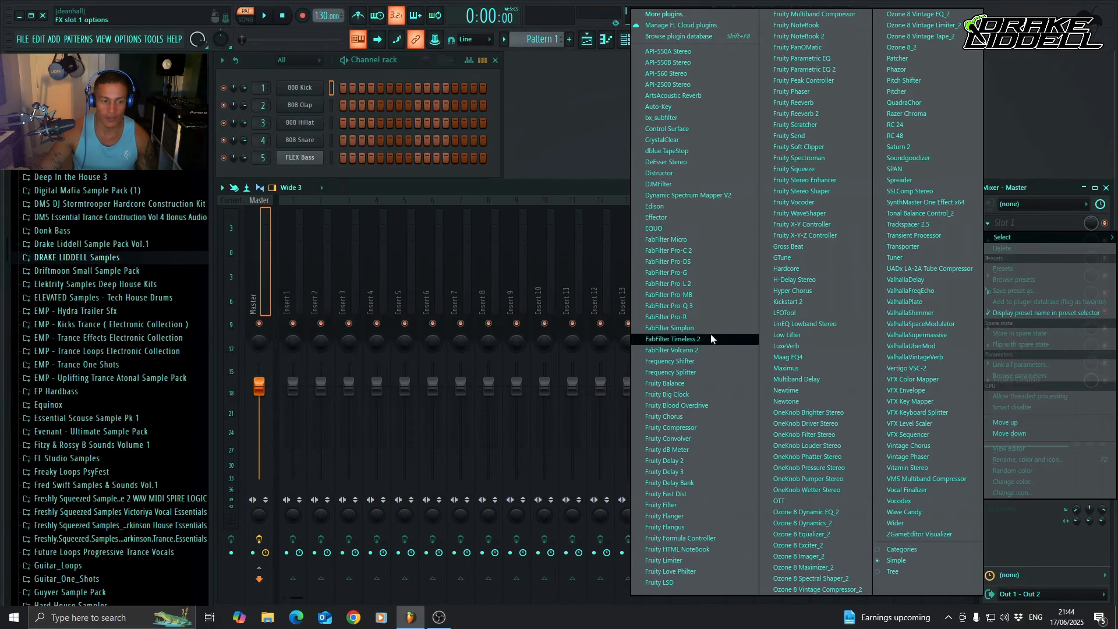
{"action": "left_click", "coordinate": [705, 306]}
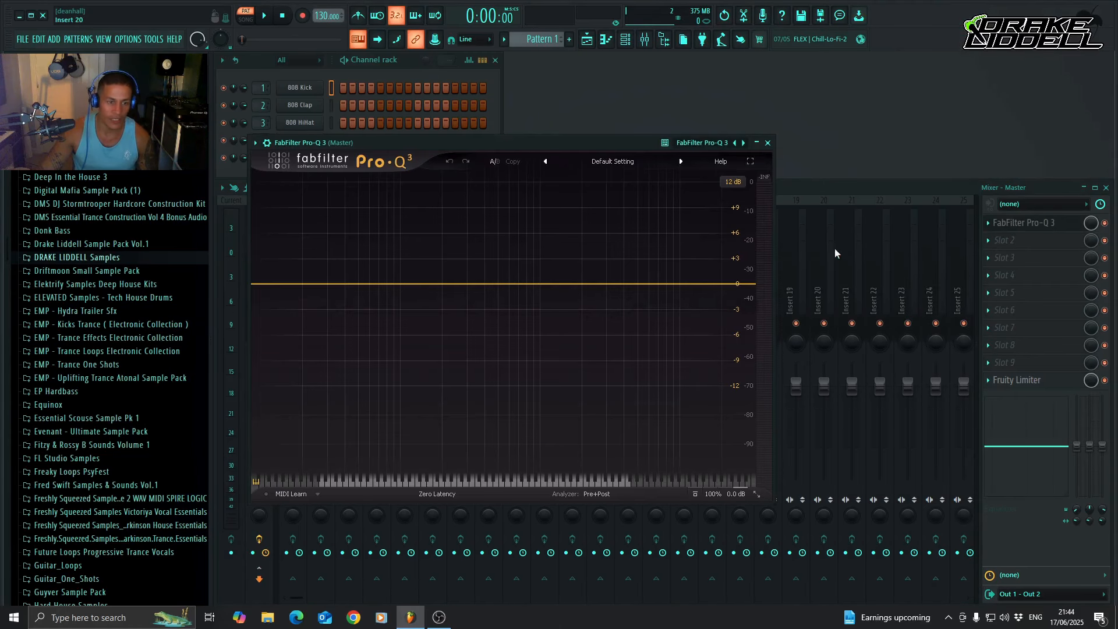
{"action": "left_click", "coordinate": [767, 142]}
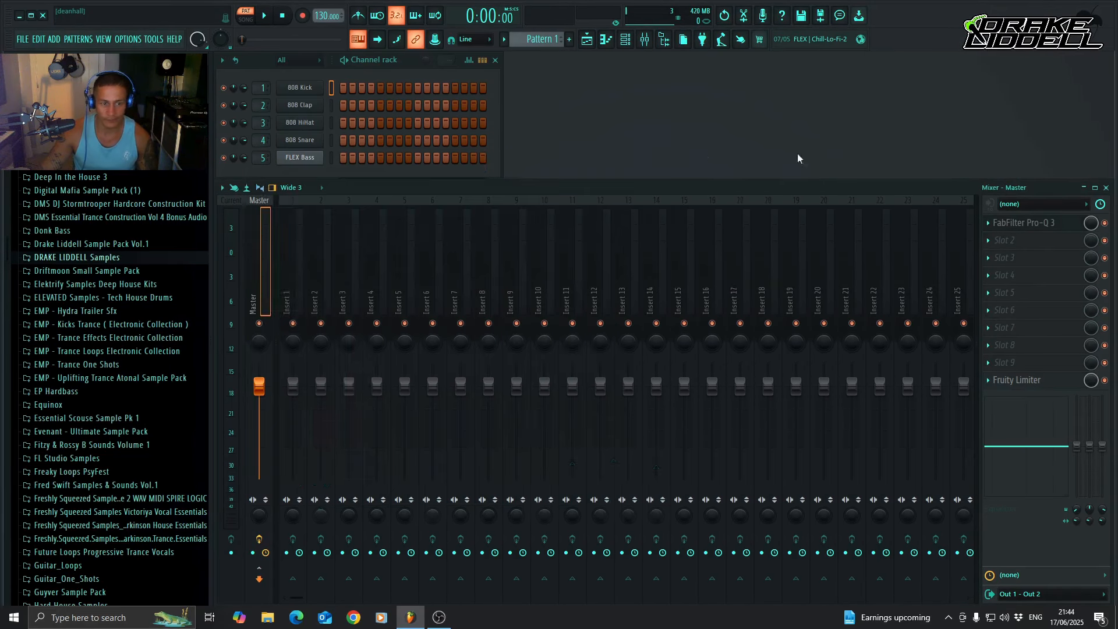
Delete FabFilter Pro-Q 3 from effect slot 1 of the Master track.
{"action": "left_click", "coordinate": [988, 223]}
{"action": "left_click", "coordinate": [1015, 248]}
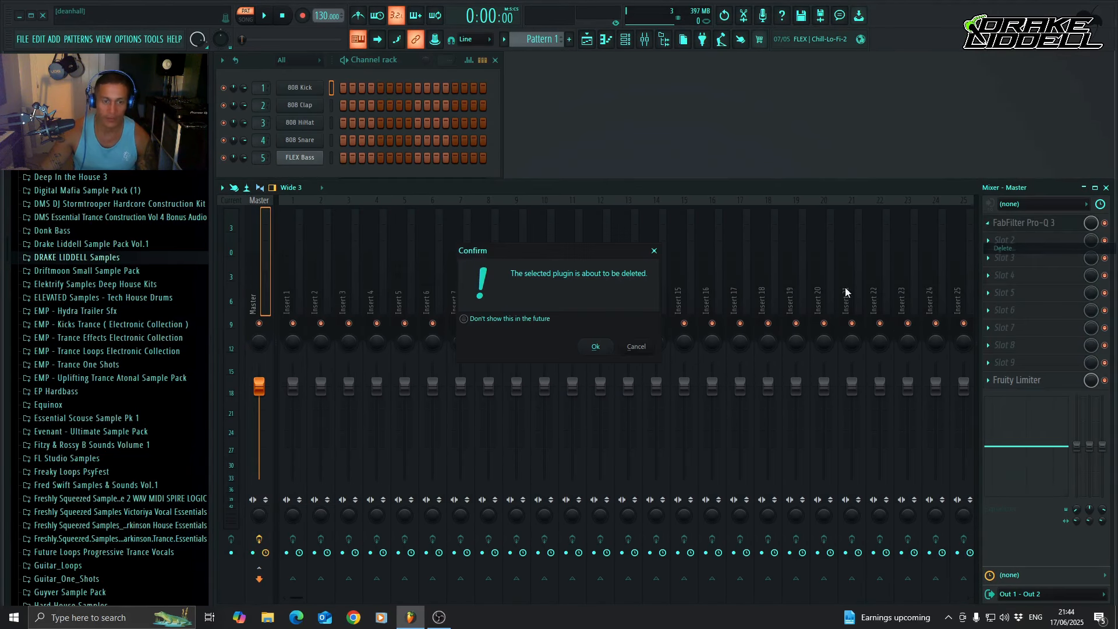
{"action": "left_click", "coordinate": [598, 340]}
Load the saved Master Patch mixer track state onto the Master track.
{"action": "right_click", "coordinate": [259, 297]}
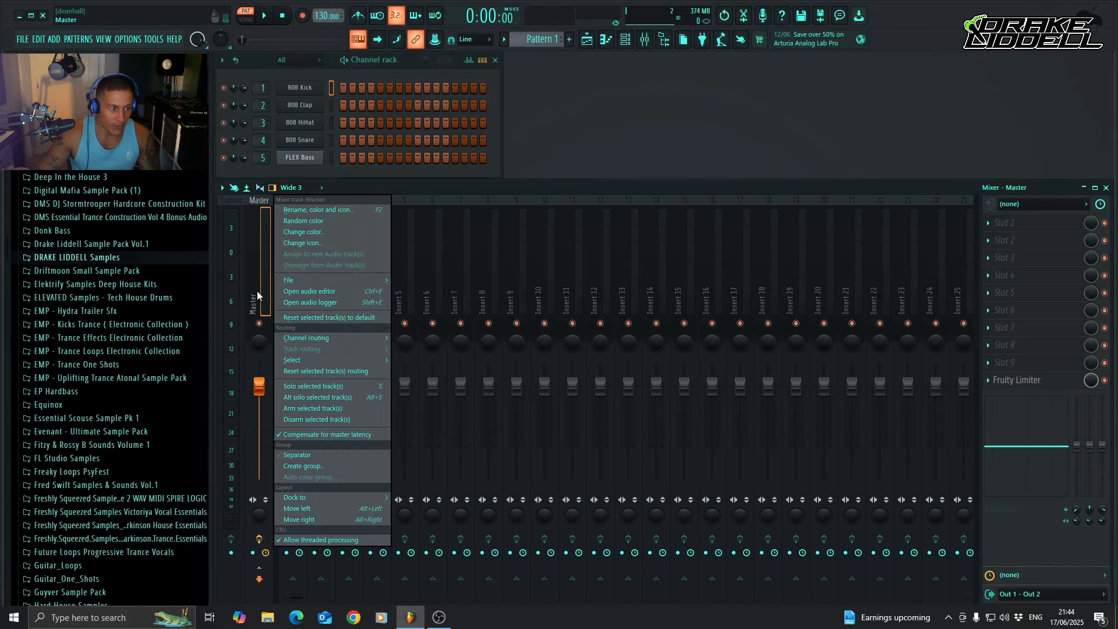
{"action": "mouse_move", "coordinate": [334, 282]}
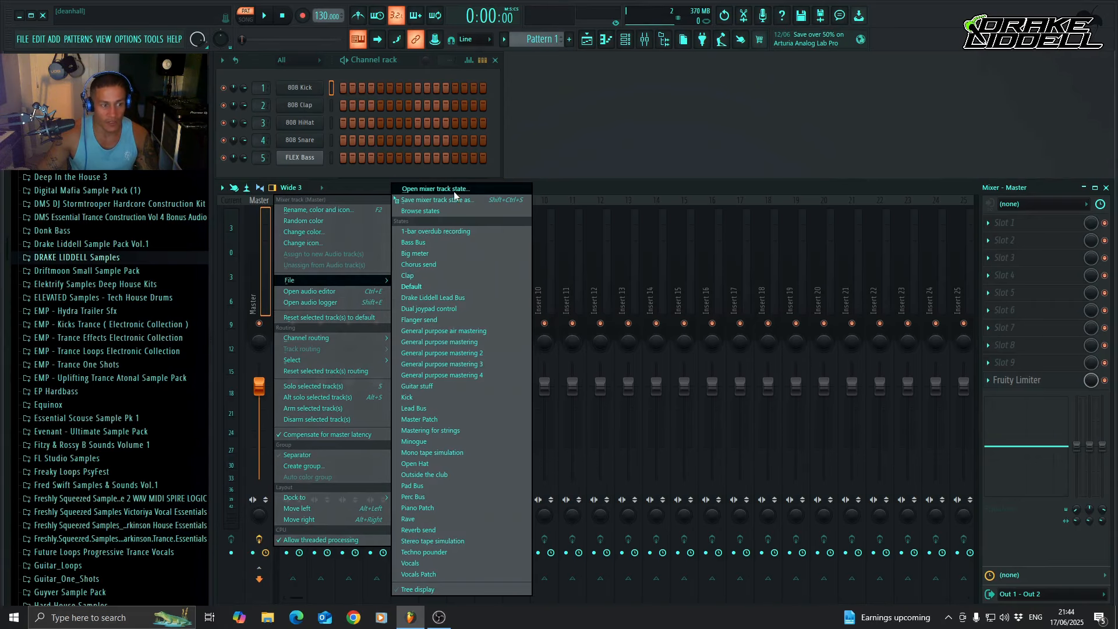
{"action": "left_click", "coordinate": [472, 190]}
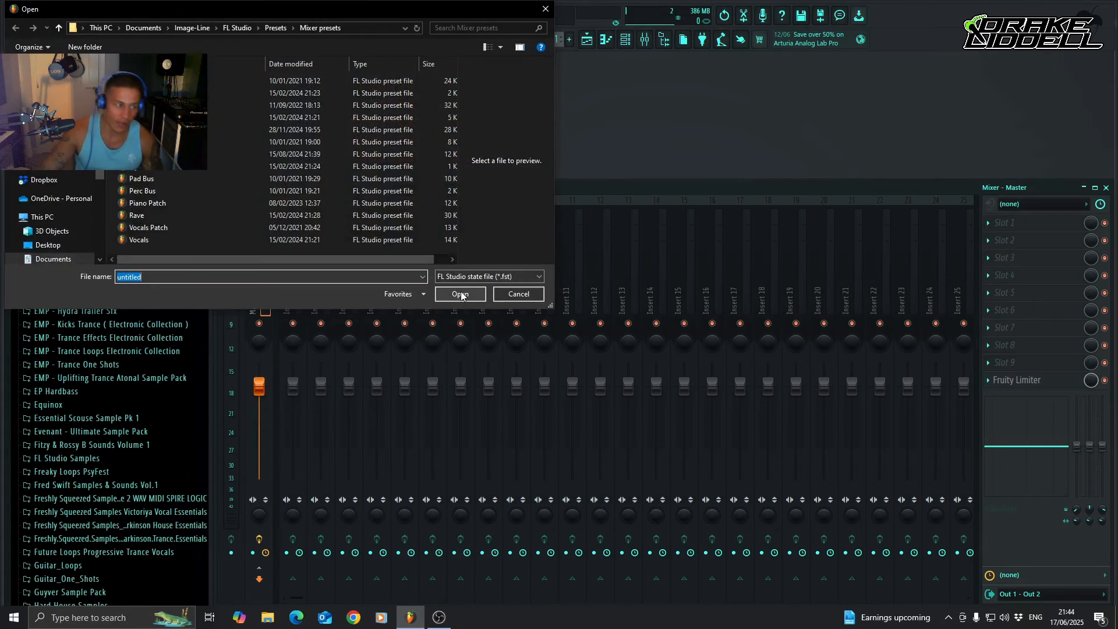
{"action": "double_click", "coordinate": [174, 142]}
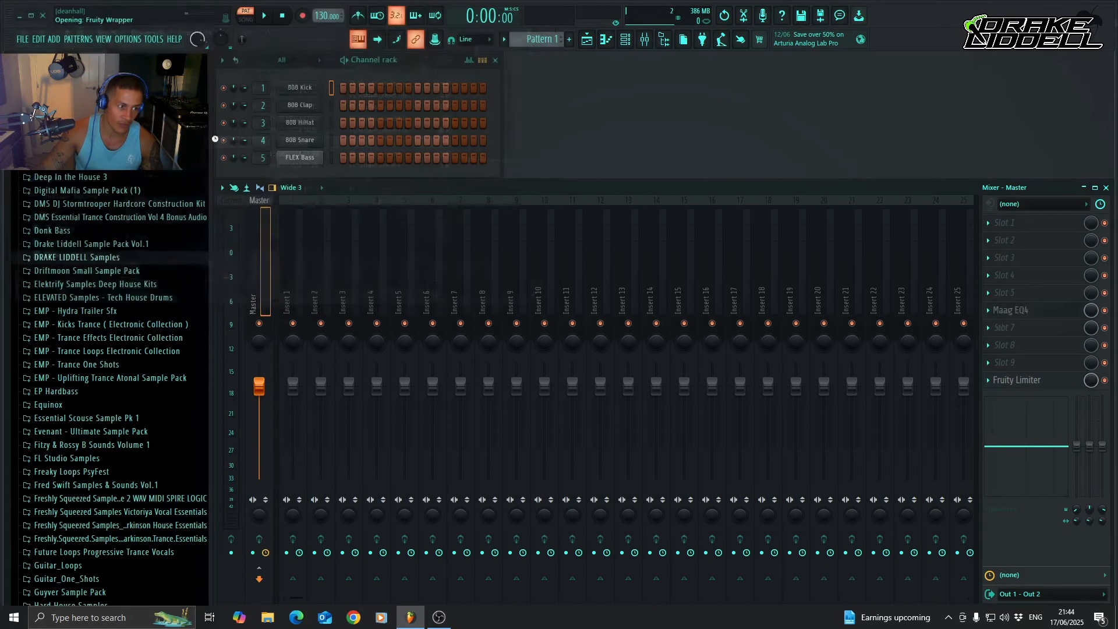
Open the Maag EQ4 on the Master track and reposition its window over the mixer.
{"action": "left_click", "coordinate": [1040, 315]}
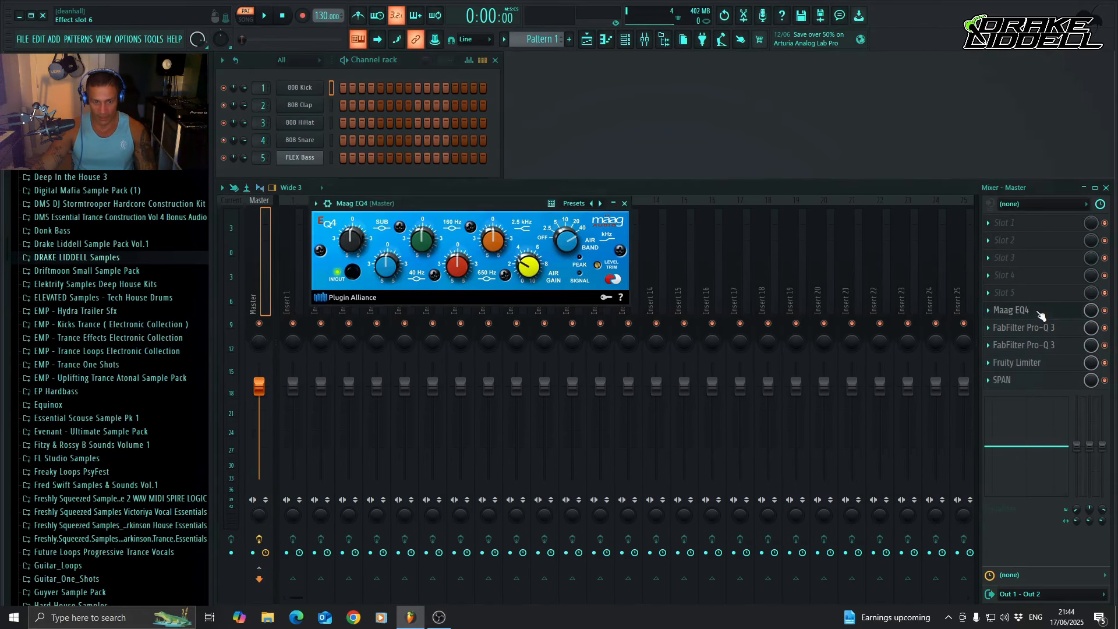
{"action": "left_click_drag", "start_coordinate": [475, 203], "coordinate": [602, 185]}
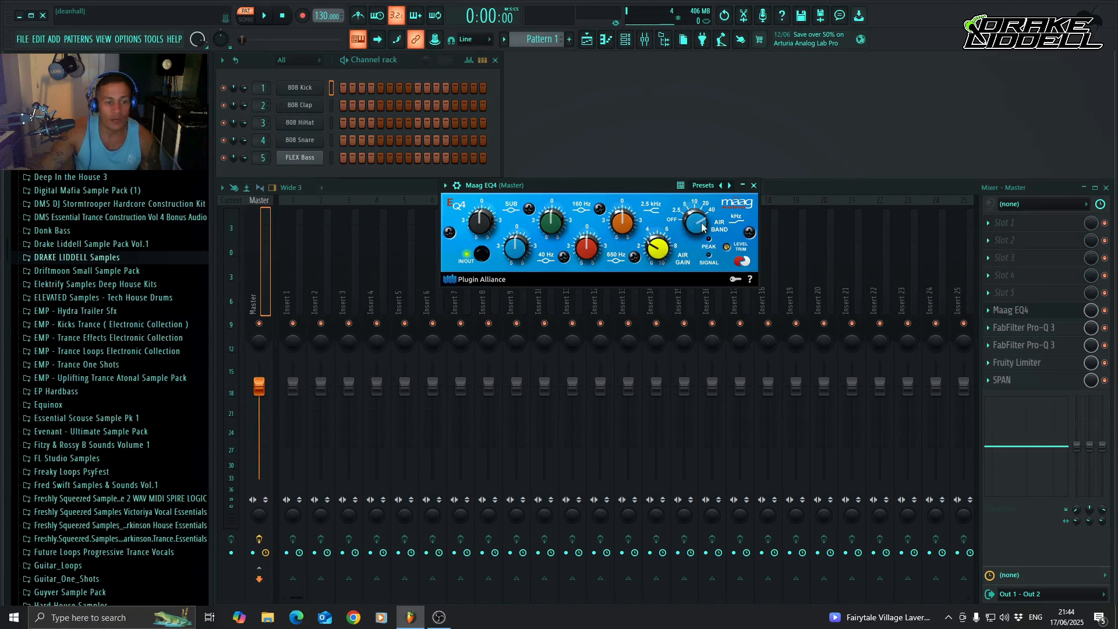
{"action": "mouse_move", "coordinate": [560, 192]}
{"action": "left_mouse_down"}
{"action": "mouse_move", "coordinate": [548, 189]}
{"action": "mouse_move", "coordinate": [571, 188]}
{"action": "left_mouse_up"}
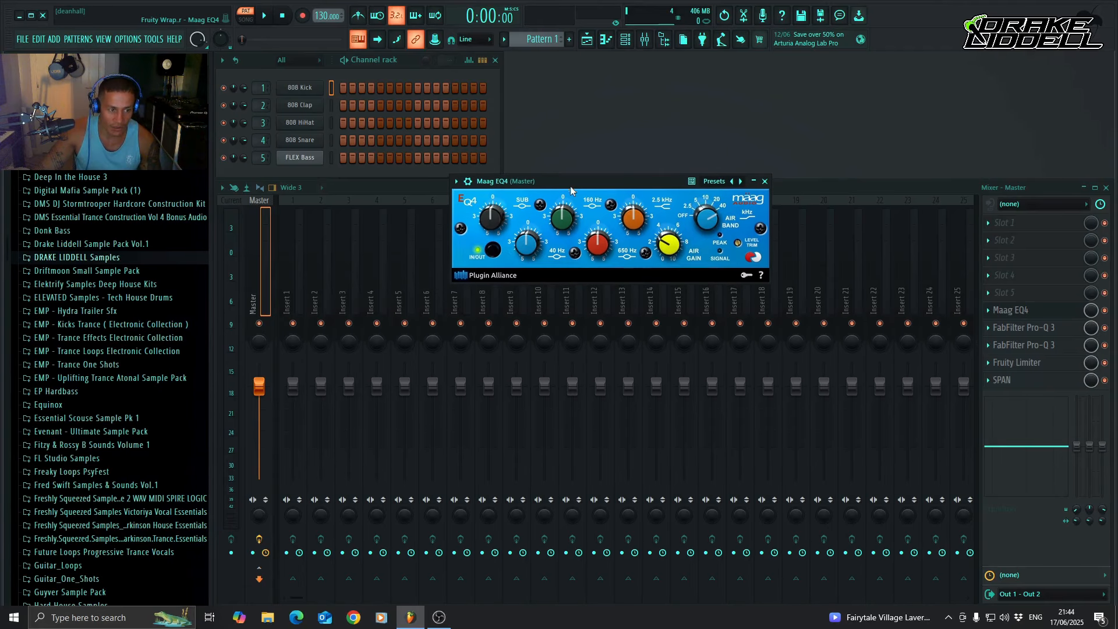
Try the Maag EQ4's Air Band at 5 kHz and return it to 40 kHz.
{"action": "scroll", "coordinate": [708, 216], "scroll_direction": "down", "scroll_amount": 3}
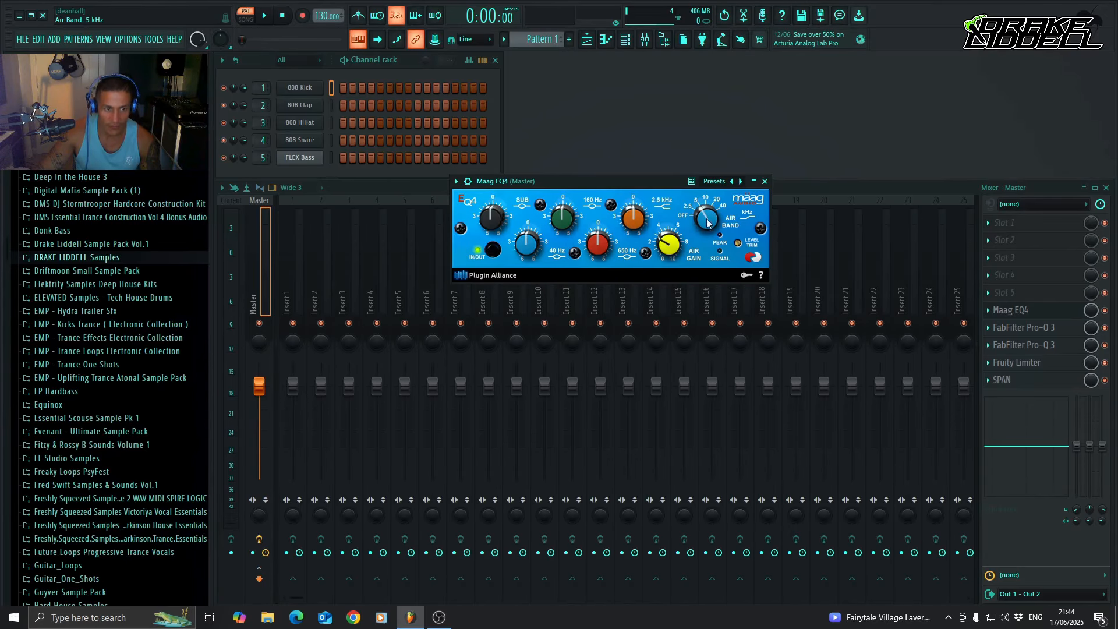
{"action": "scroll", "coordinate": [707, 221], "scroll_direction": "up", "scroll_amount": 3}
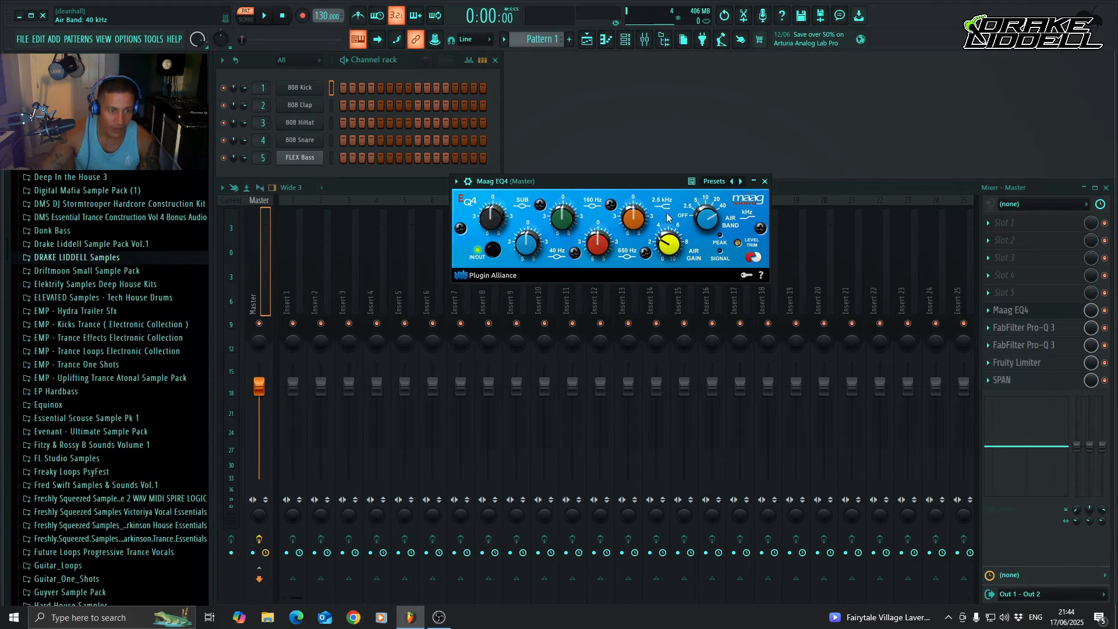
Try different Air Gain amounts on the Maag EQ4 and return the gain to 3.0.
{"action": "left_click", "coordinate": [662, 249]}
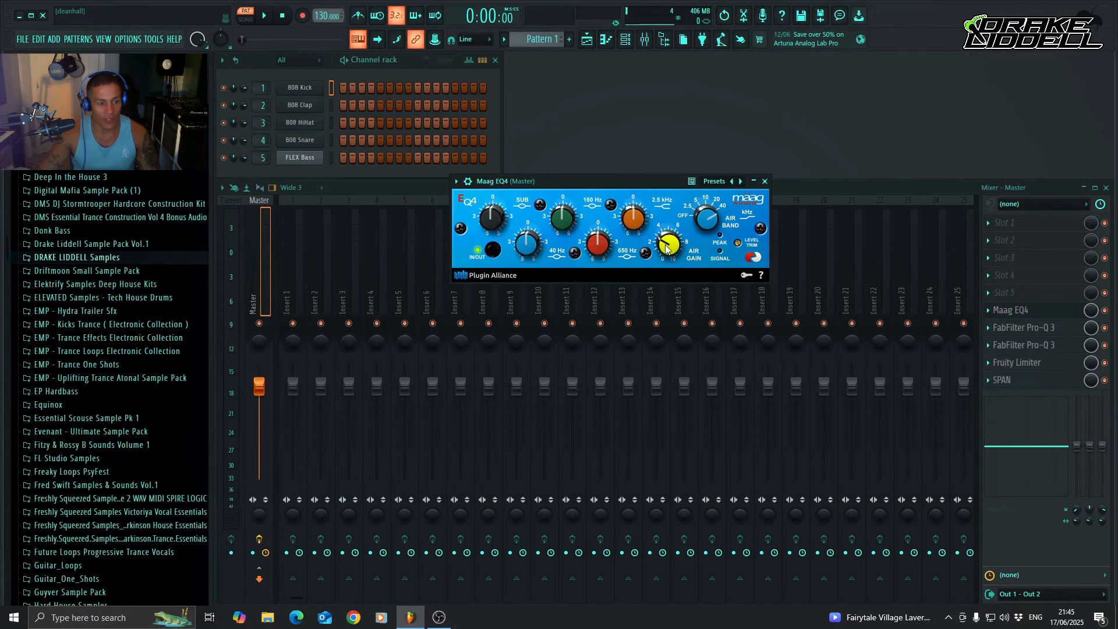
{"action": "left_click_drag", "start_coordinate": [666, 248], "coordinate": [665, 245]}
{"action": "scroll", "coordinate": [666, 241], "scroll_direction": "up", "scroll_amount": 1}
{"action": "right_click", "coordinate": [665, 242]}
{"action": "left_click", "coordinate": [662, 243]}
{"action": "scroll", "coordinate": [665, 243], "scroll_direction": "down", "scroll_amount": 4}
{"action": "scroll", "coordinate": [667, 249], "scroll_direction": "down", "scroll_amount": 1}
{"action": "scroll", "coordinate": [665, 249], "scroll_direction": "up", "scroll_amount": 3}
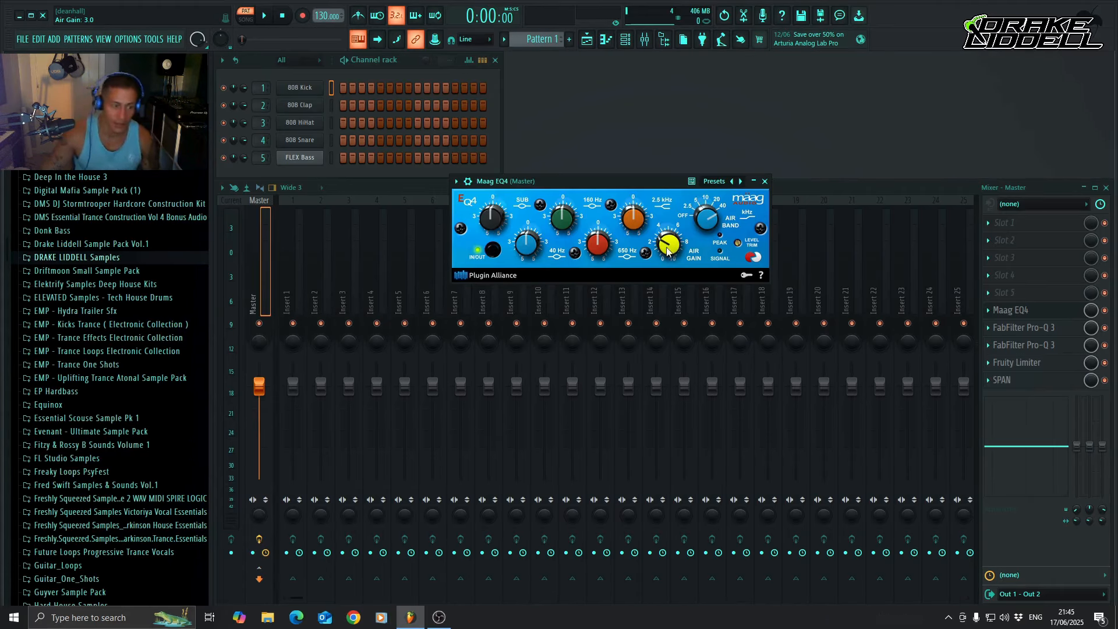
Close the Maag EQ4 and examine the EQ curves of the two FabFilter Pro-Q 3 instances on the Master track.
{"action": "left_click", "coordinate": [765, 181]}
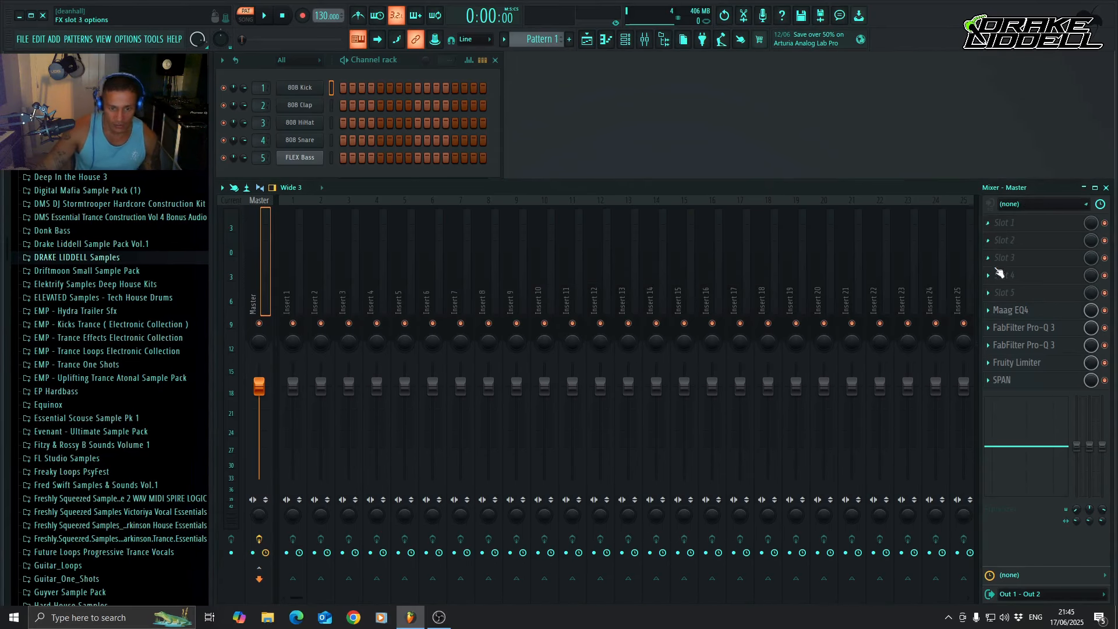
{"action": "left_click", "coordinate": [1038, 330]}
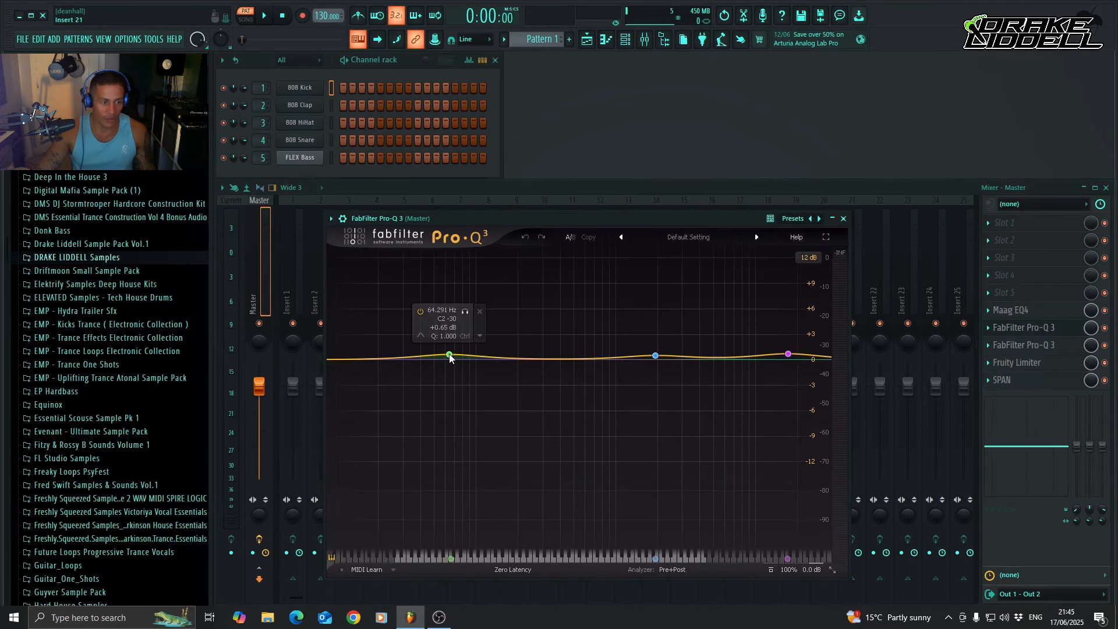
{"action": "left_click_drag", "start_coordinate": [563, 219], "coordinate": [575, 165]}
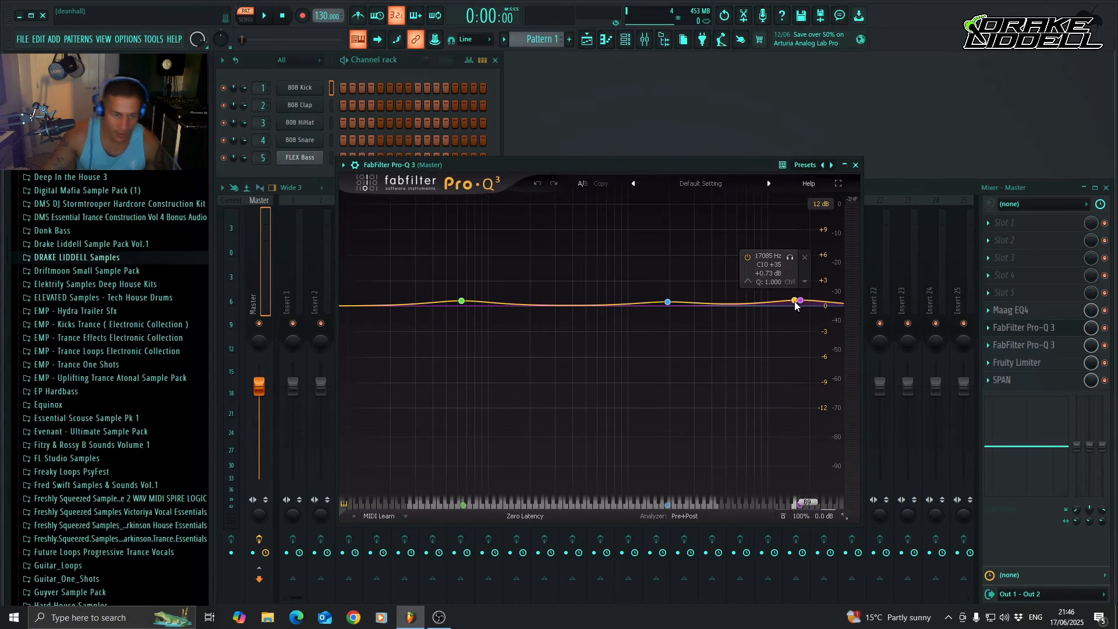
{"action": "left_click", "coordinate": [855, 165]}
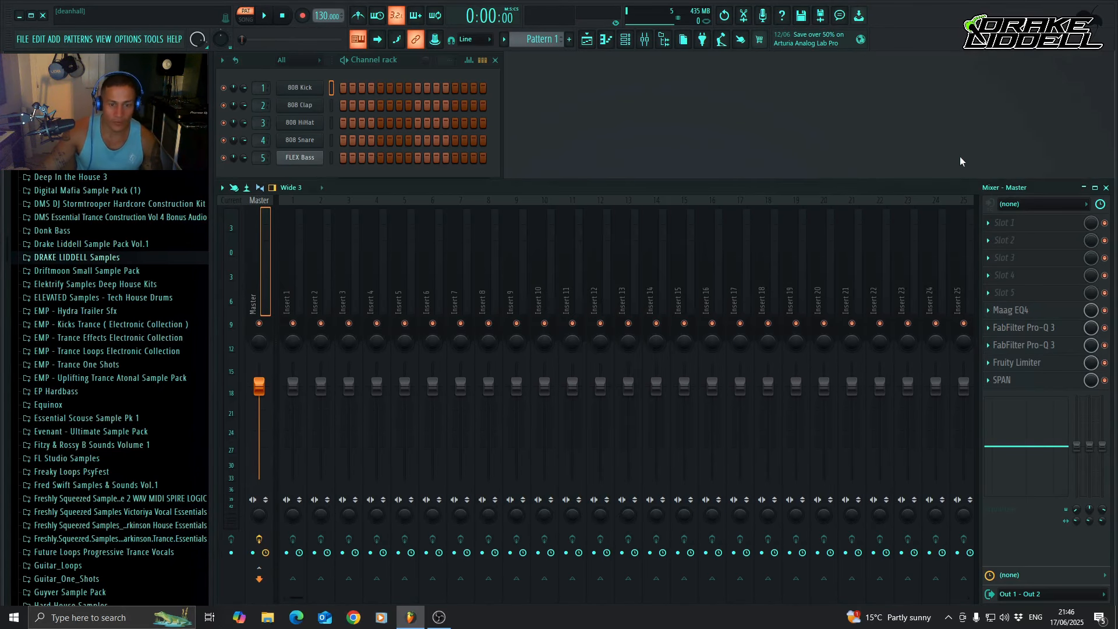
{"action": "left_click", "coordinate": [1039, 347]}
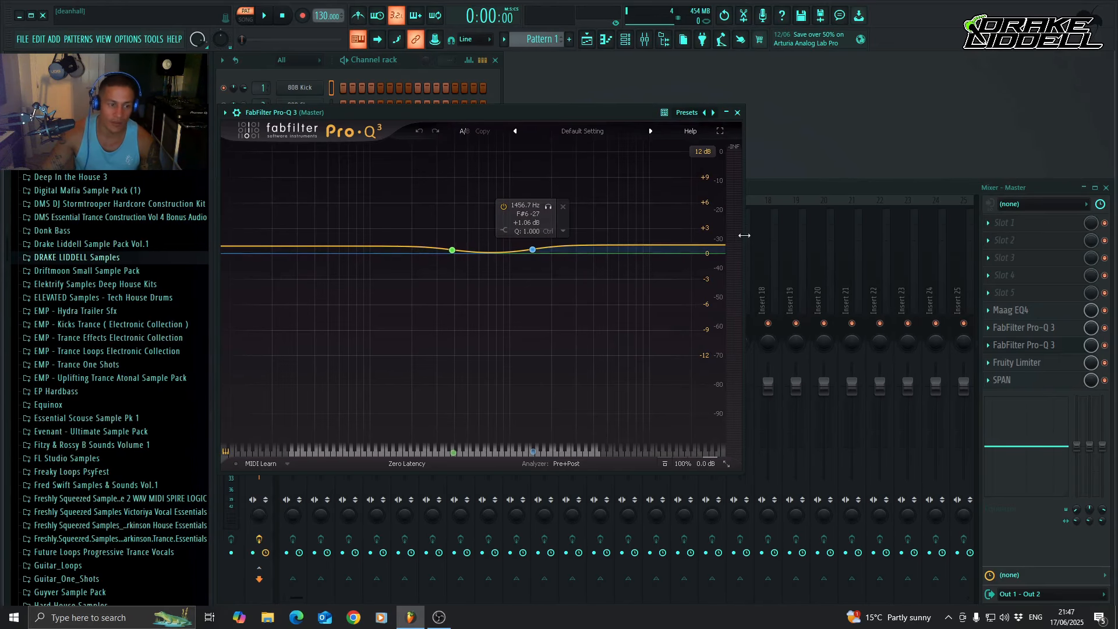
{"action": "left_click", "coordinate": [737, 112]}
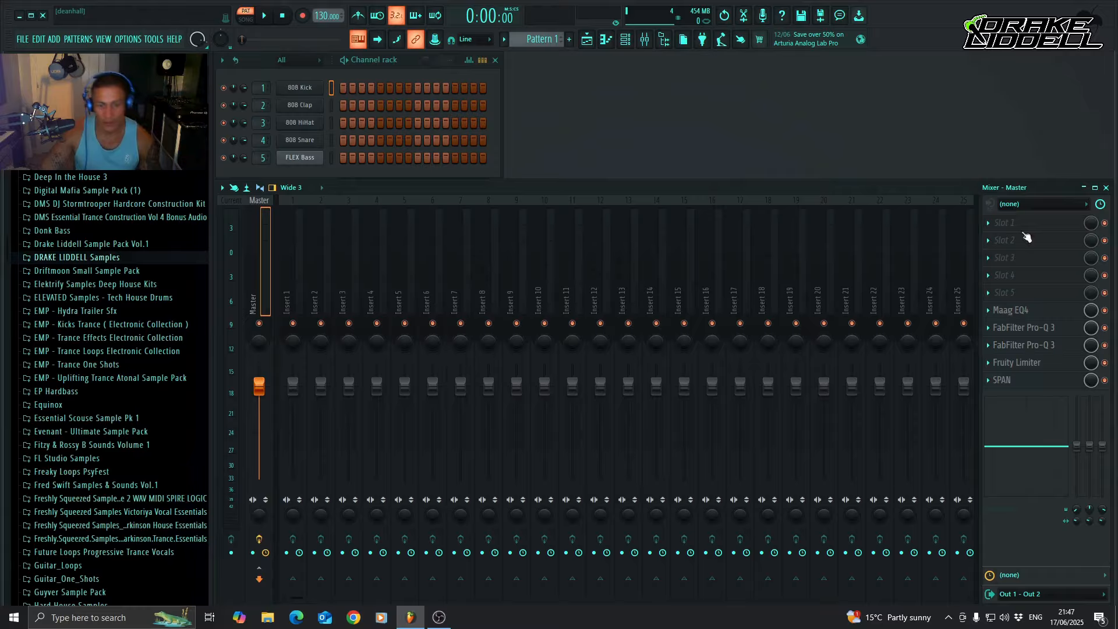
Examine the Fruity Limiter and the SPAN analyzer on the Master track, closing each one after viewing.
{"action": "left_click", "coordinate": [1045, 367]}
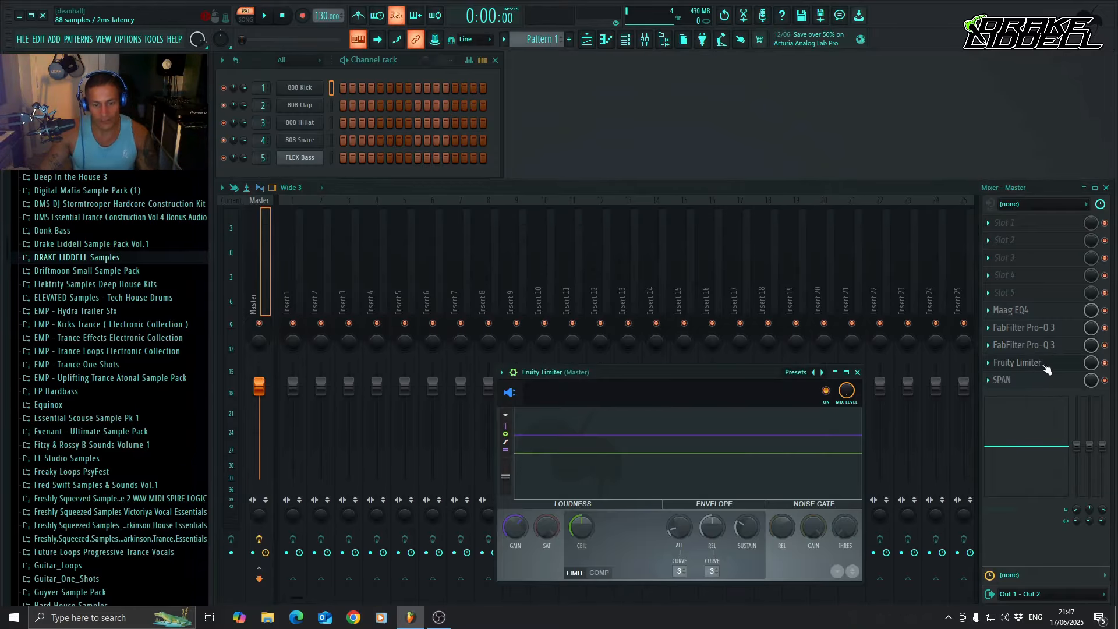
{"action": "left_click_drag", "start_coordinate": [677, 376], "coordinate": [648, 181]}
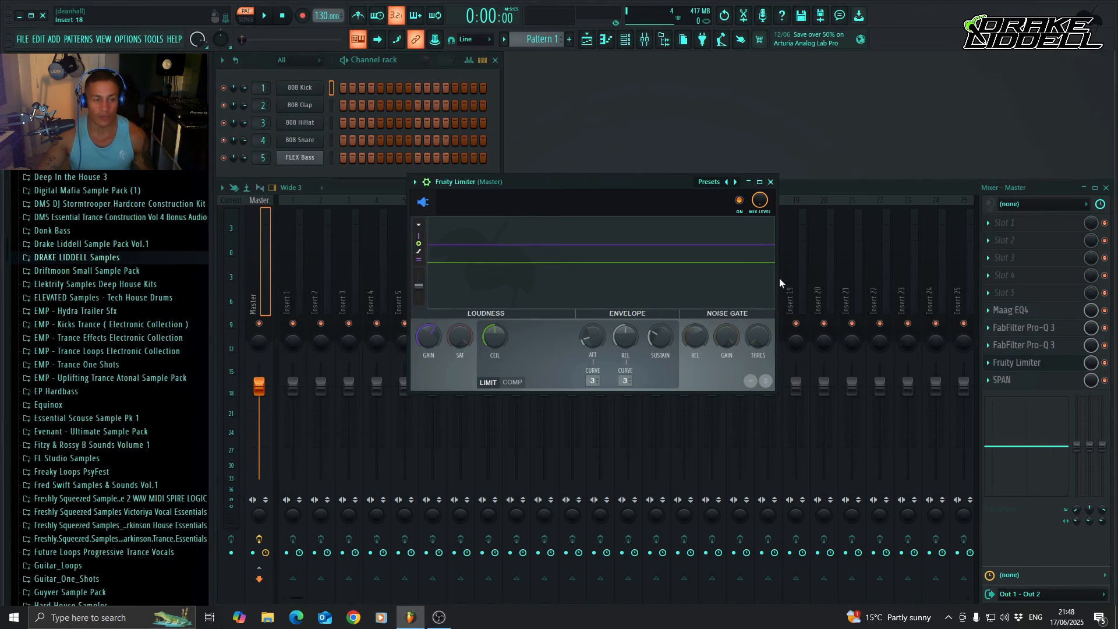
{"action": "left_click", "coordinate": [770, 183]}
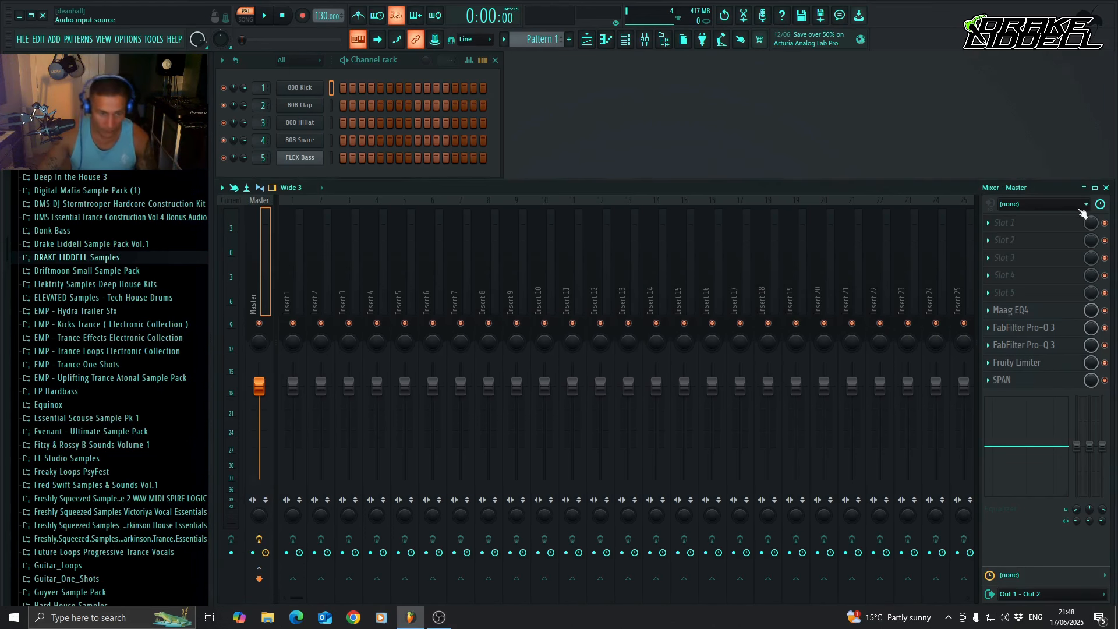
{"action": "left_click", "coordinate": [1034, 385]}
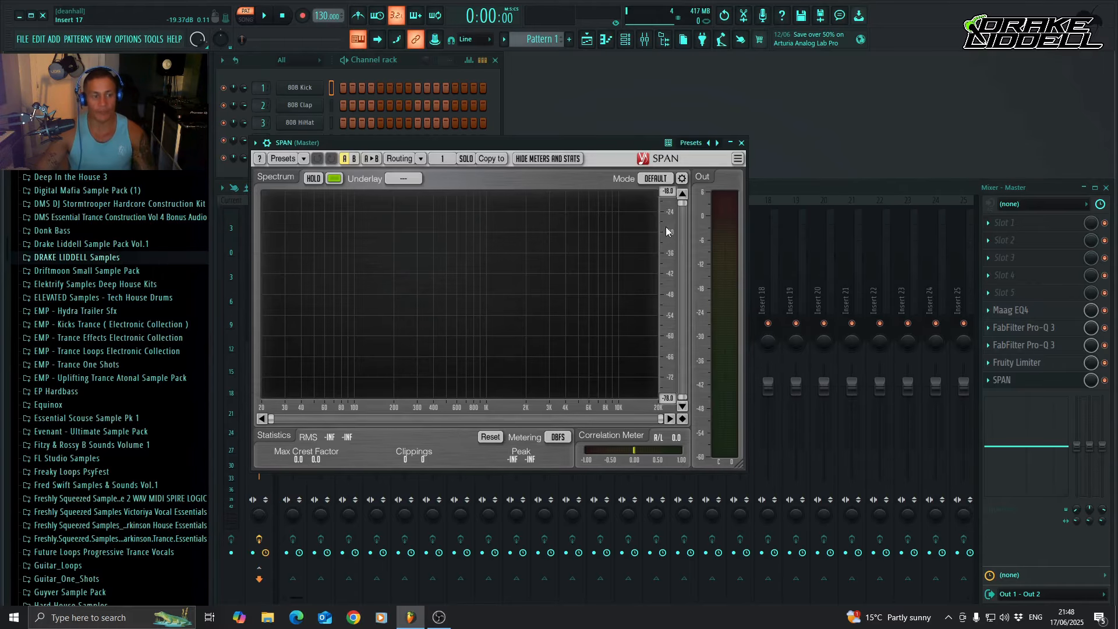
{"action": "left_click_drag", "start_coordinate": [526, 147], "coordinate": [666, 130]}
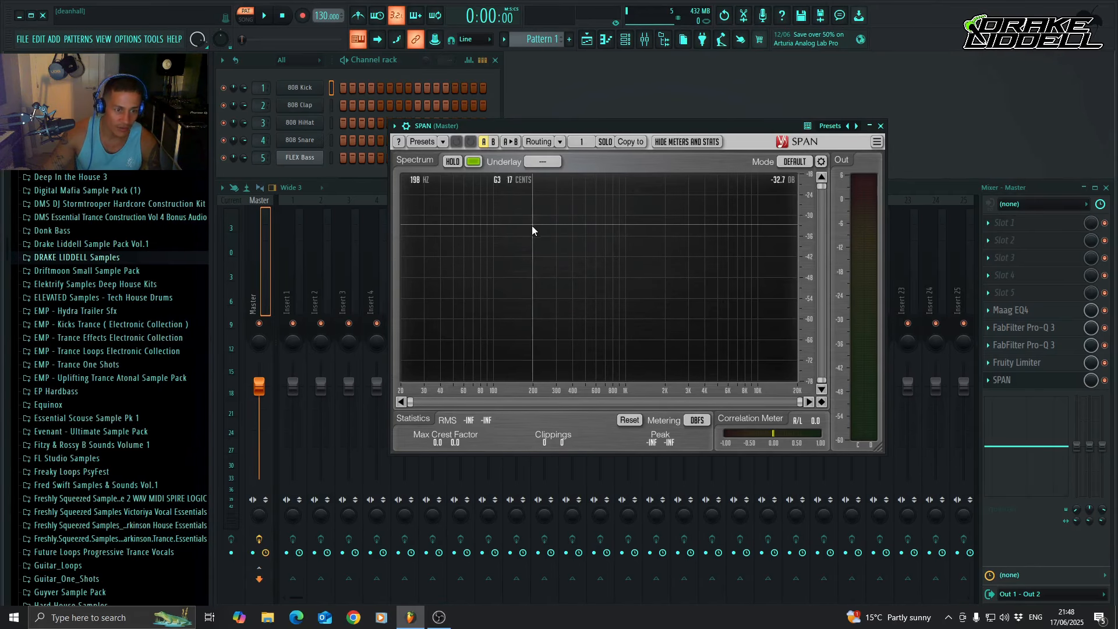
{"action": "left_click", "coordinate": [881, 126]}
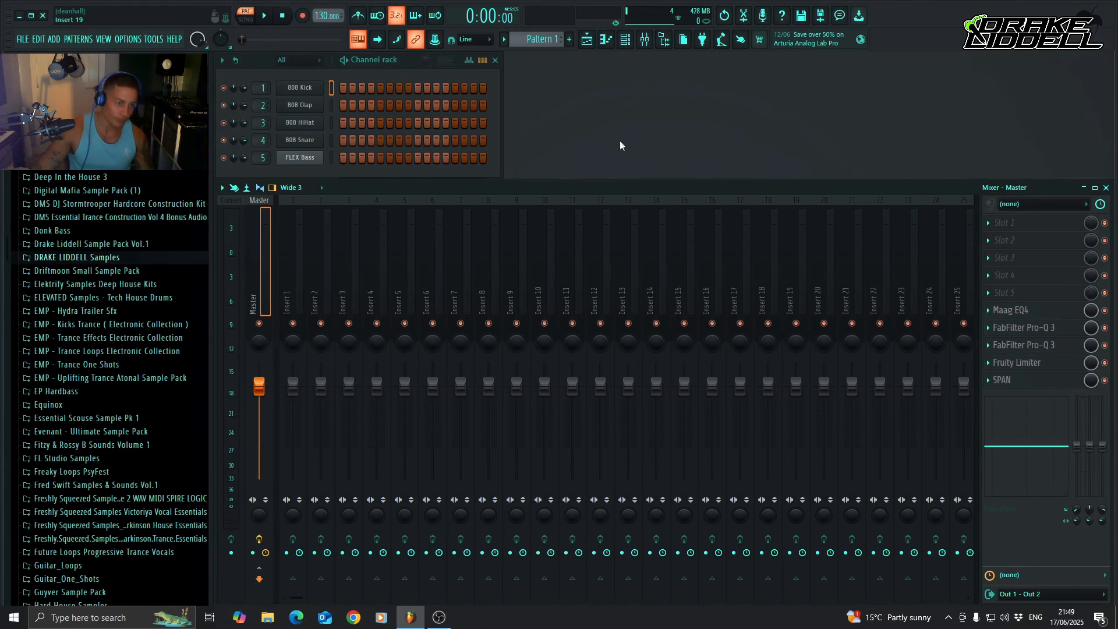
Open the Playlist and import the vocal audio file from File Explorer to the start of Track 1.
{"action": "left_click", "coordinate": [586, 39]}
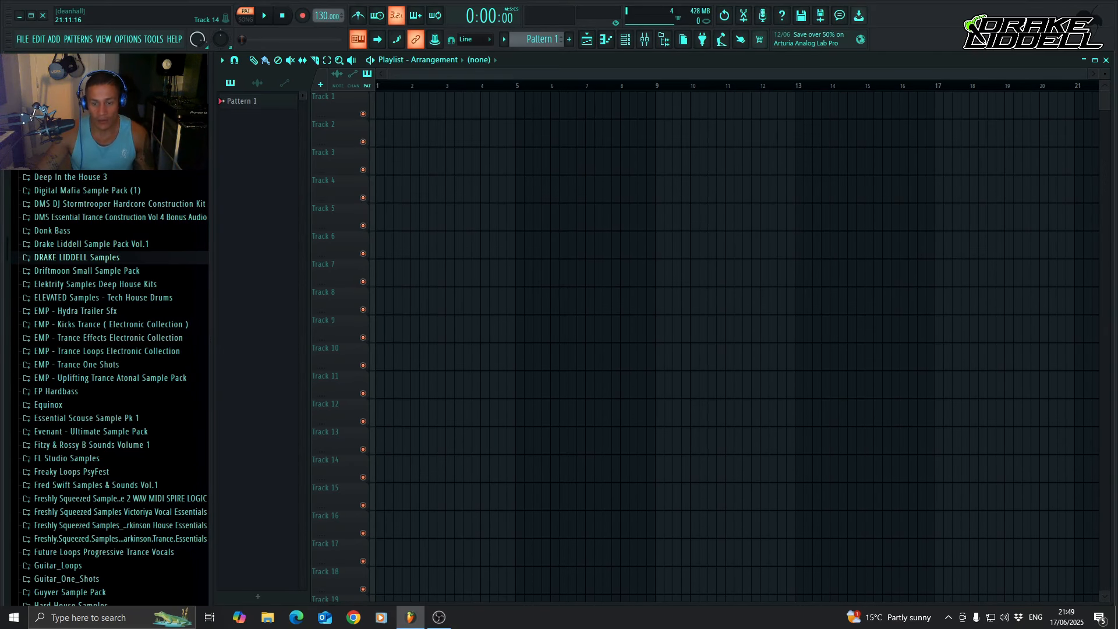
{"action": "key", "text": "super+e"}
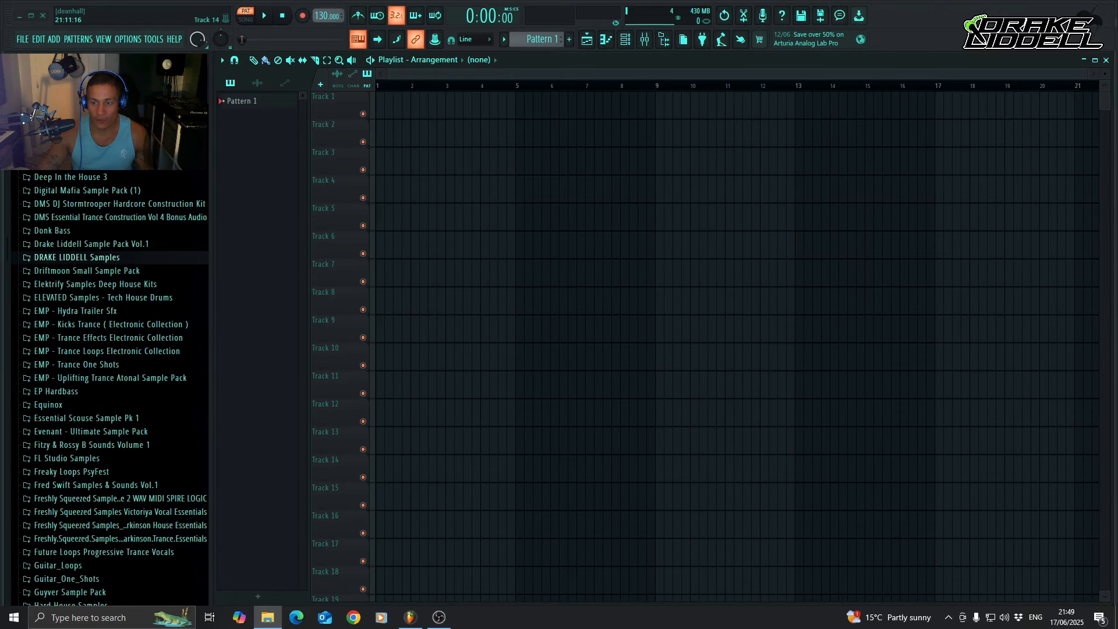
{"action": "left_click_drag", "start_coordinate": [589, 169], "coordinate": [458, 108]}
{"action": "left_click_drag", "start_coordinate": [662, 110], "coordinate": [421, 119]}
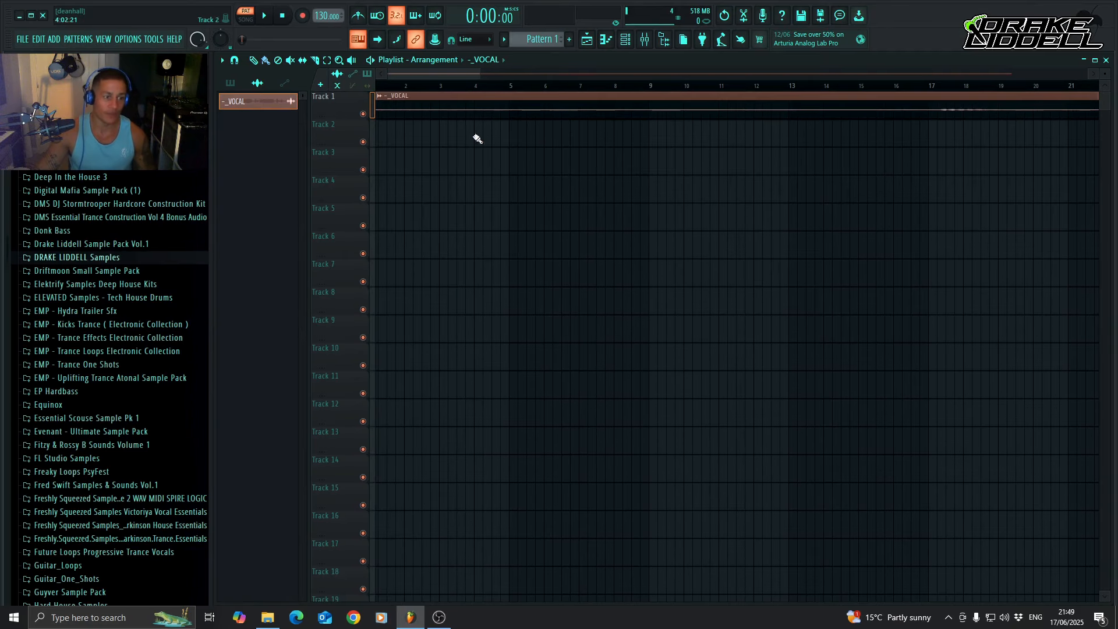
Open the vocal clip's channel settings and route it to mixer track Insert 1.
{"action": "mouse_move", "coordinate": [445, 74]}
{"action": "left_mouse_down"}
{"action": "mouse_move", "coordinate": [630, 75]}
{"action": "mouse_move", "coordinate": [602, 73]}
{"action": "left_mouse_up"}
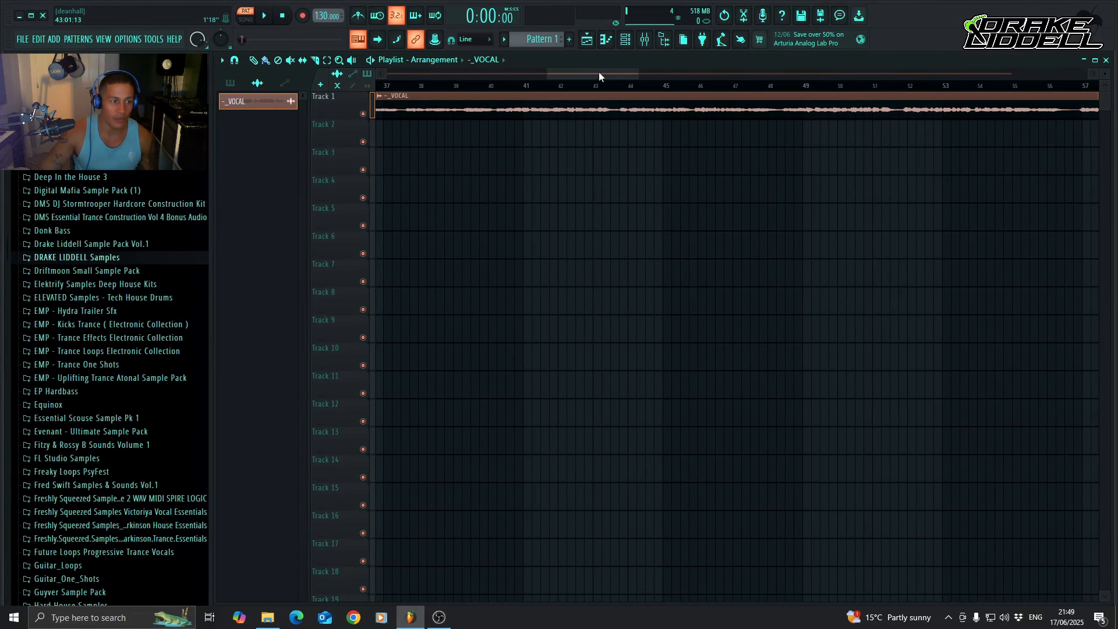
{"action": "left_click_drag", "start_coordinate": [602, 74], "coordinate": [537, 78]}
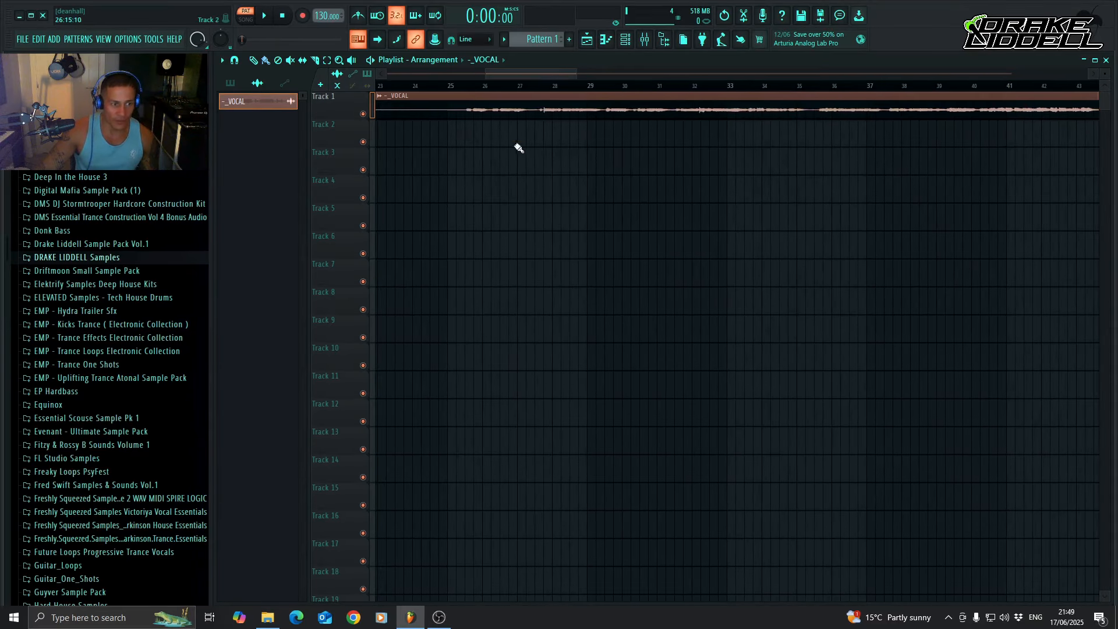
{"action": "double_click", "coordinate": [517, 109]}
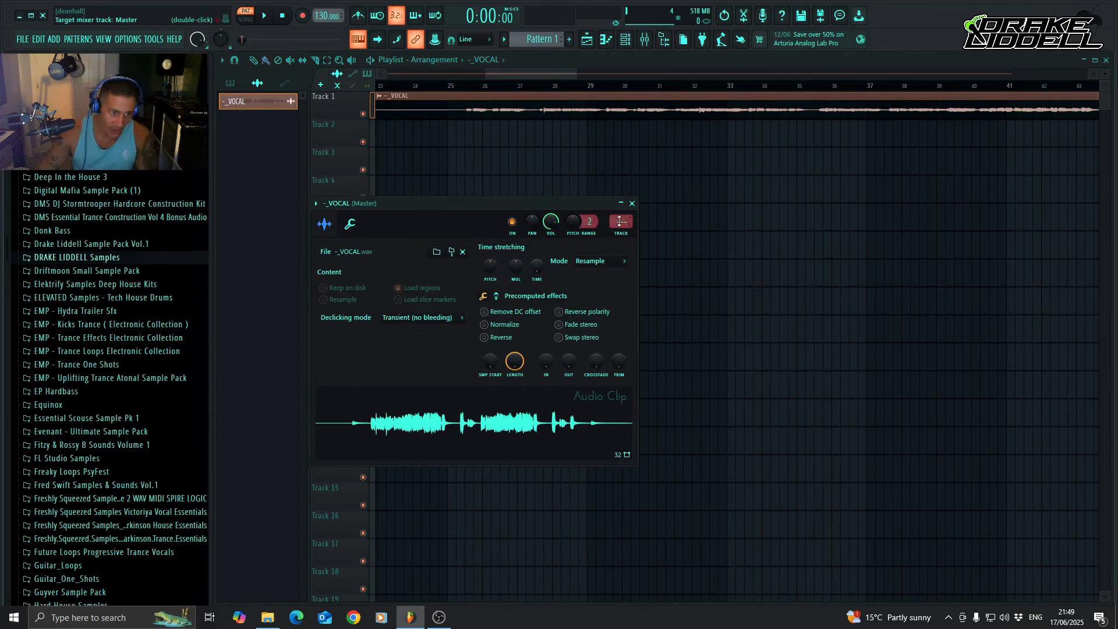
{"action": "scroll", "coordinate": [619, 221], "scroll_direction": "up", "scroll_amount": 1}
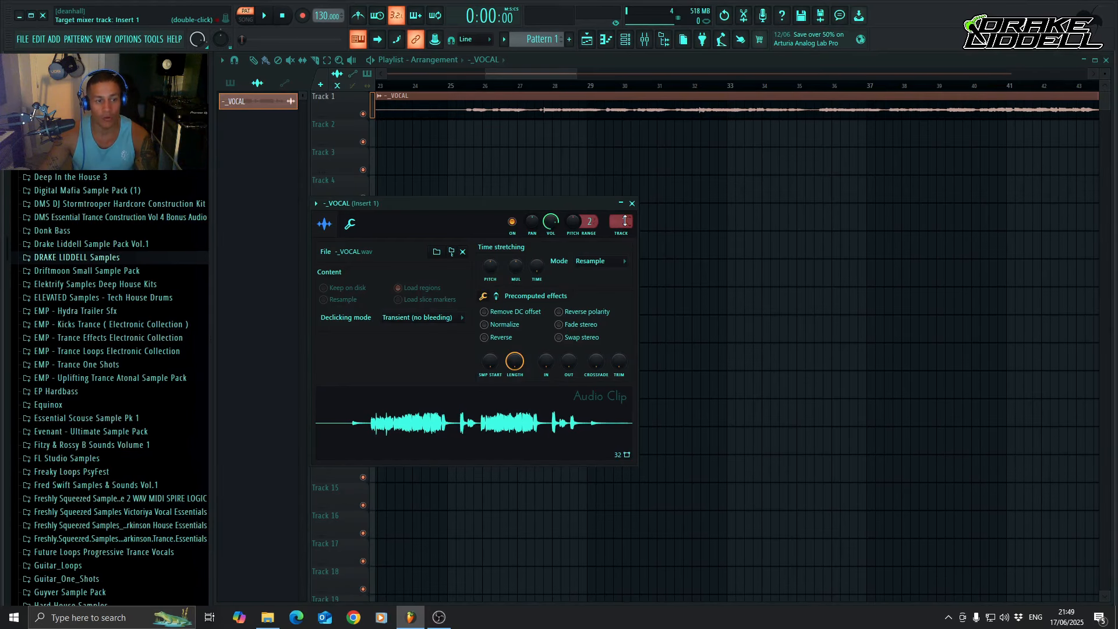
Lower the Insert 1 mixer fader to -5.0 dB and rename the track Vocals.
{"action": "left_click", "coordinate": [652, 43]}
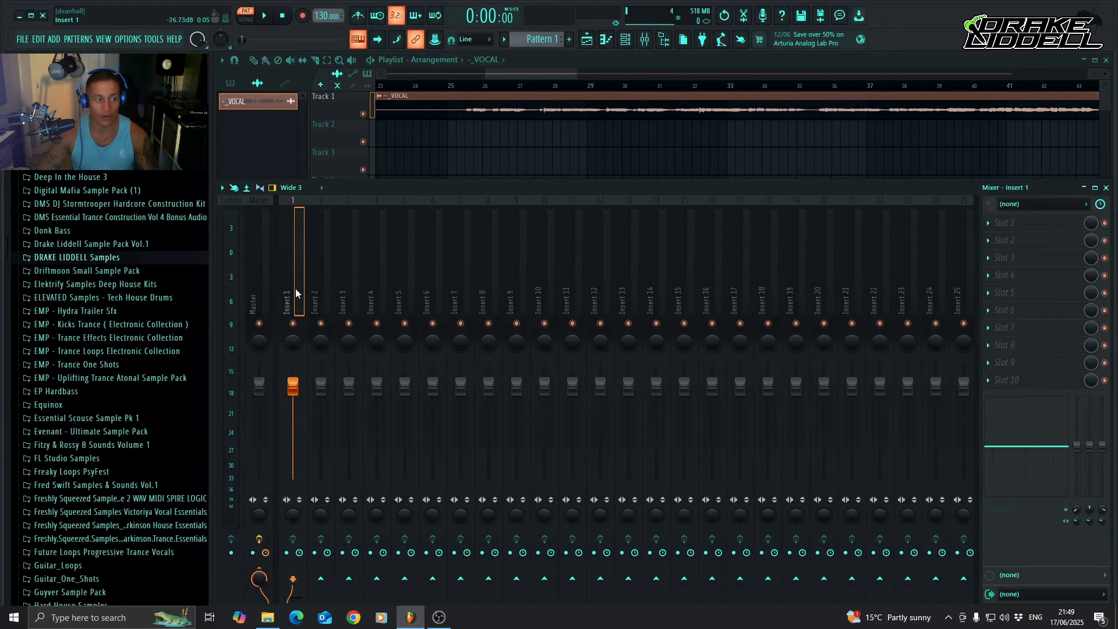
{"action": "left_click_drag", "start_coordinate": [296, 390], "coordinate": [293, 404]}
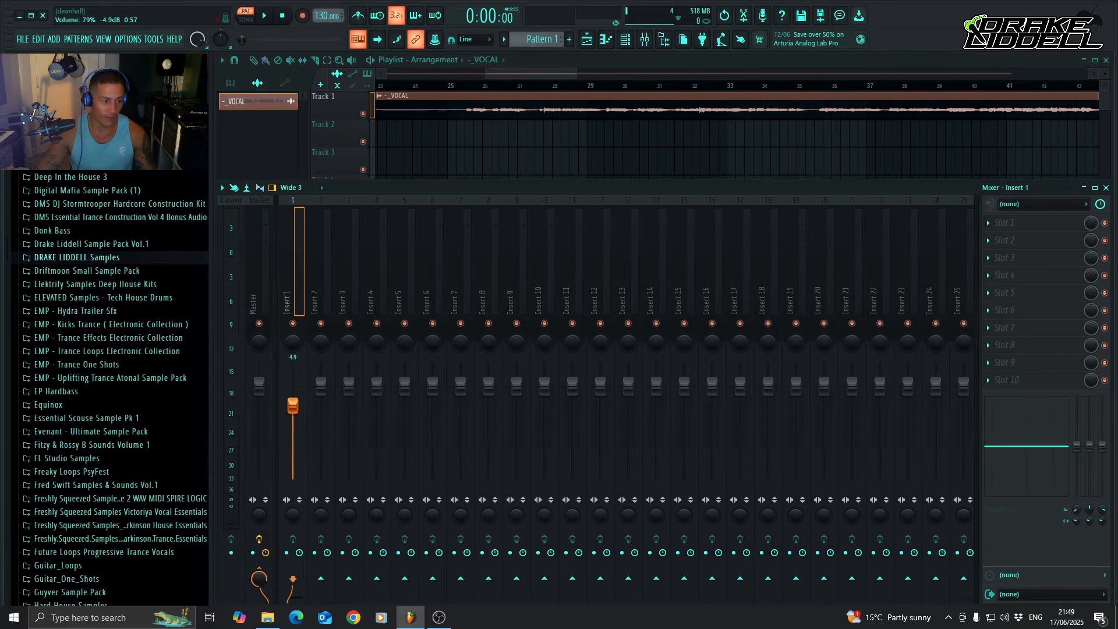
{"action": "right_click", "coordinate": [291, 283]}
{"action": "left_click", "coordinate": [368, 211]}
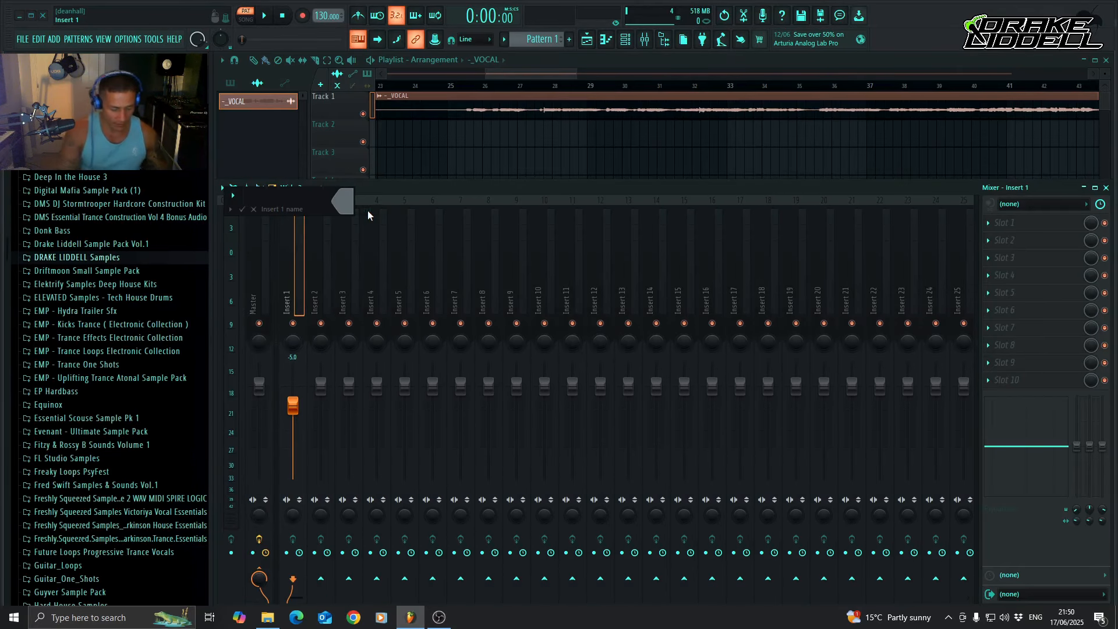
{"action": "type", "text": "Vocals"}
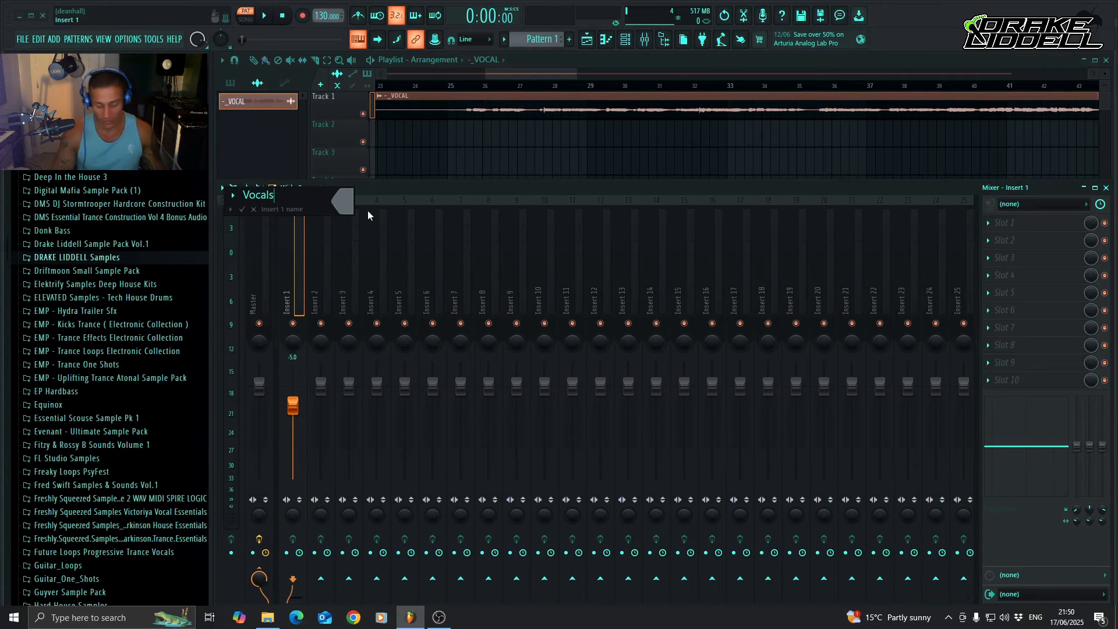
{"action": "key", "text": "Return"}
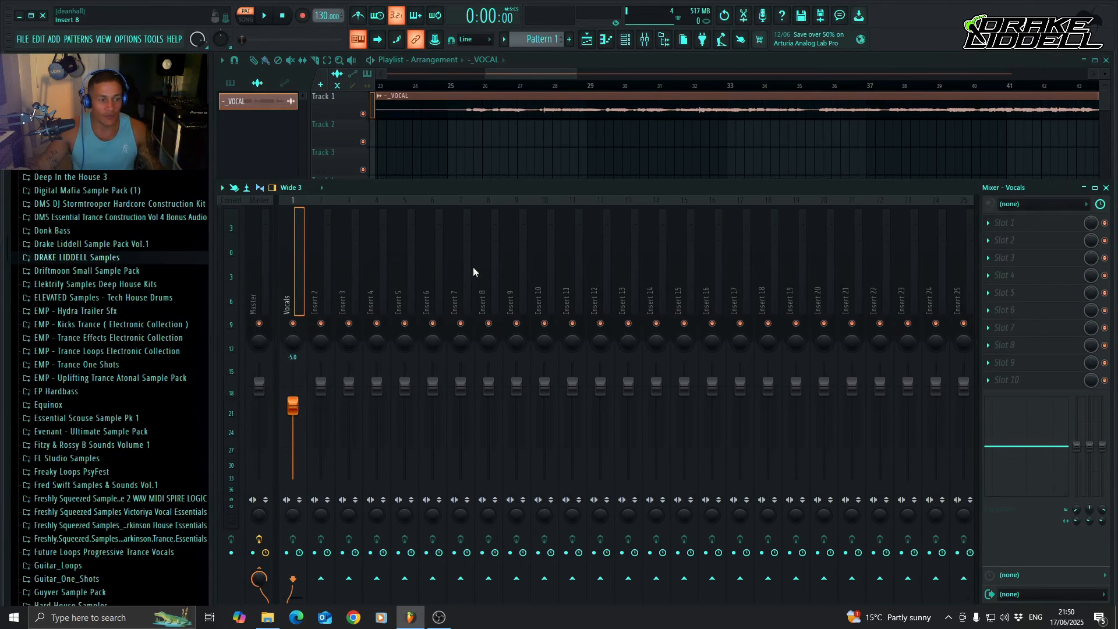
Hide the mixer, move the vocal clip's settings window aside and enable Normalize for the clip.
{"action": "left_click", "coordinate": [645, 39]}
{"action": "left_click_drag", "start_coordinate": [499, 219], "coordinate": [687, 161]}
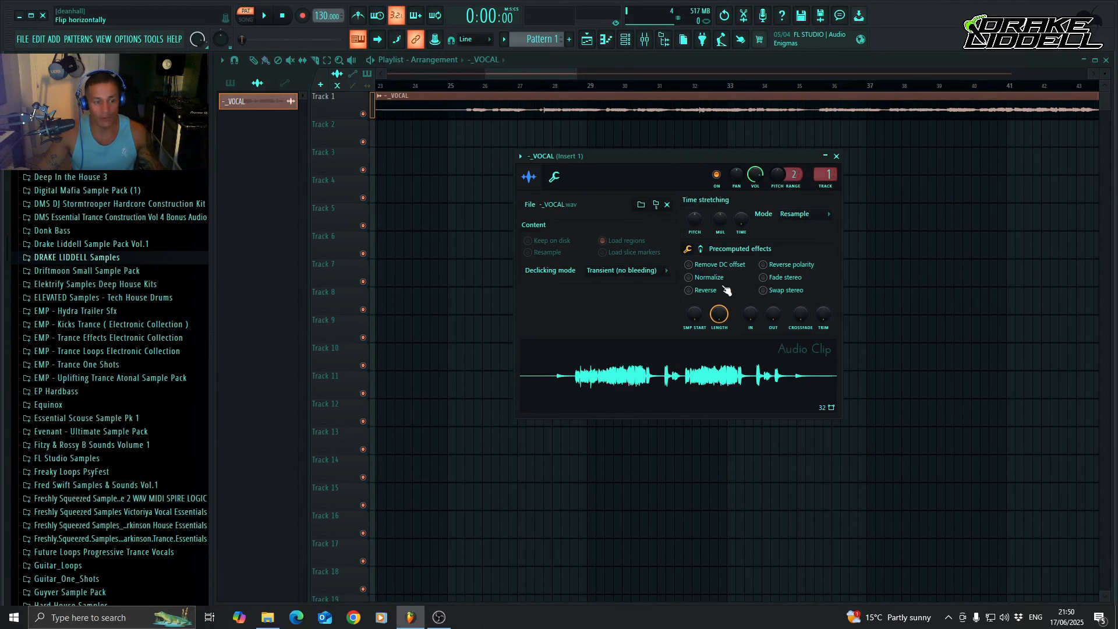
{"action": "left_click", "coordinate": [691, 280]}
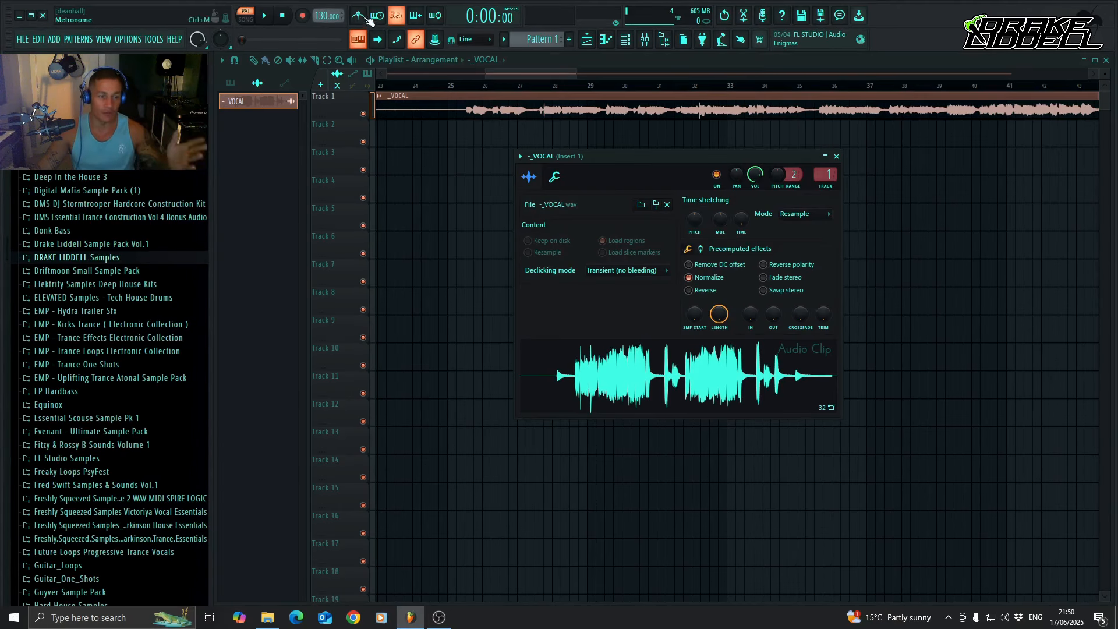
Detect the vocal sample's tempo using the 75 to 150 BPM range and set the project tempo to 127.998 BPM.
{"action": "right_click", "coordinate": [685, 374]}
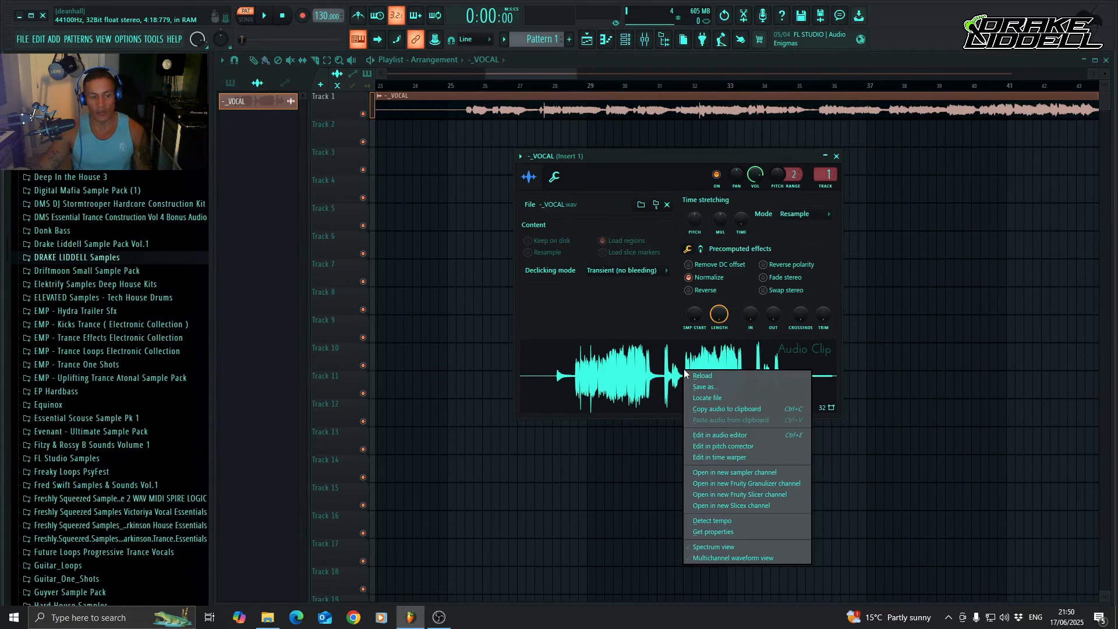
{"action": "left_click", "coordinate": [737, 520]}
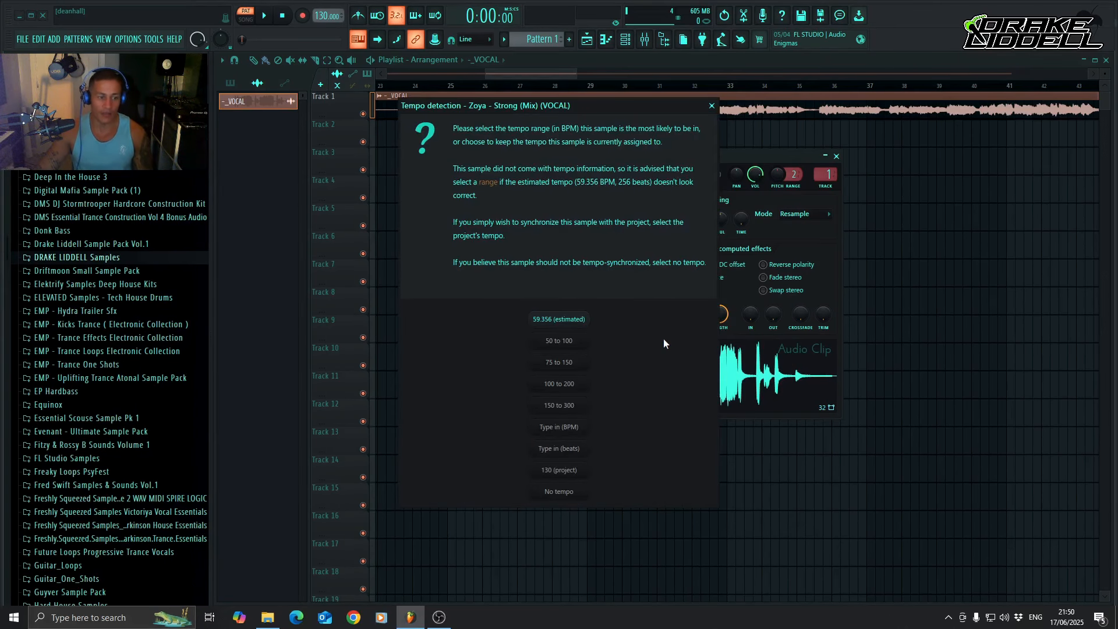
{"action": "left_click", "coordinate": [573, 364]}
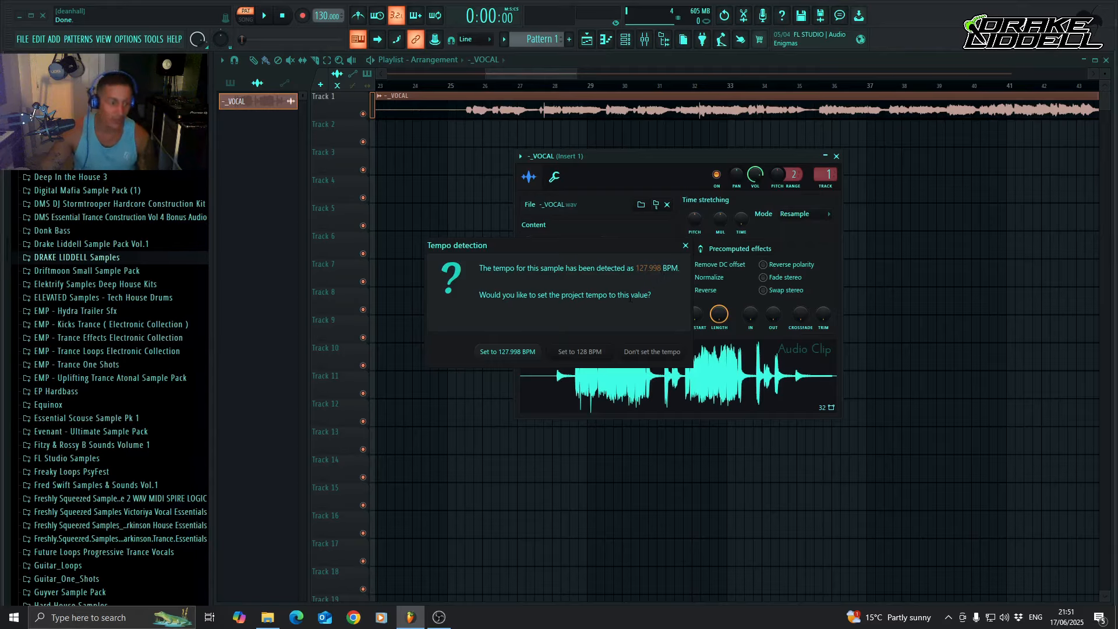
{"action": "left_click", "coordinate": [515, 353]}
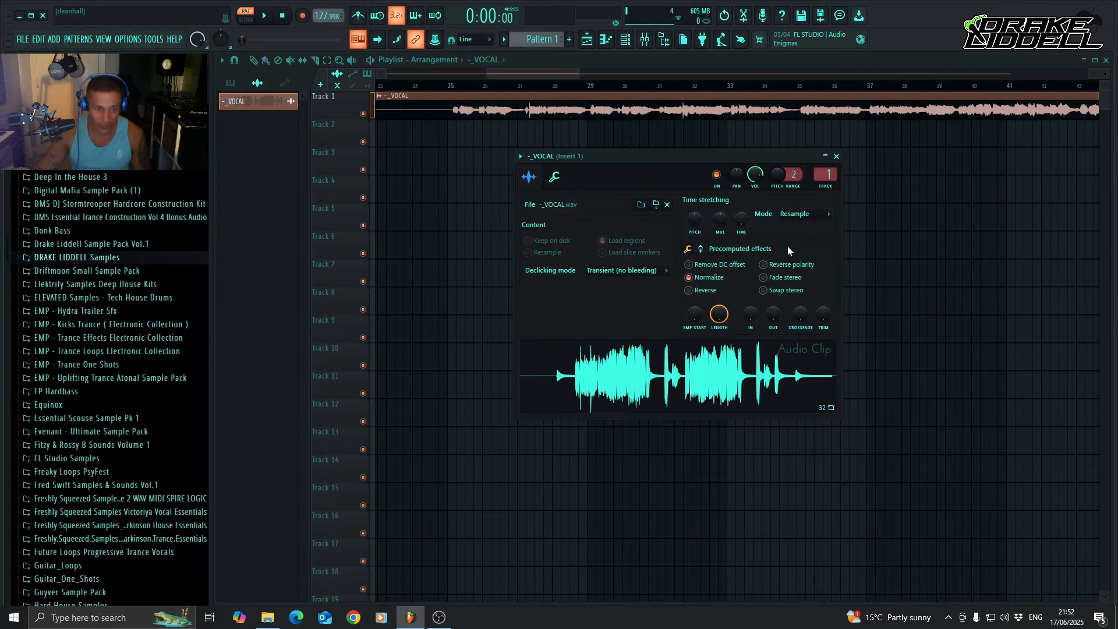
Set the vocal clip's time-stretching mode to Stretch Pro, change the project tempo to 150 BPM and close the clip settings.
{"action": "left_click", "coordinate": [807, 215]}
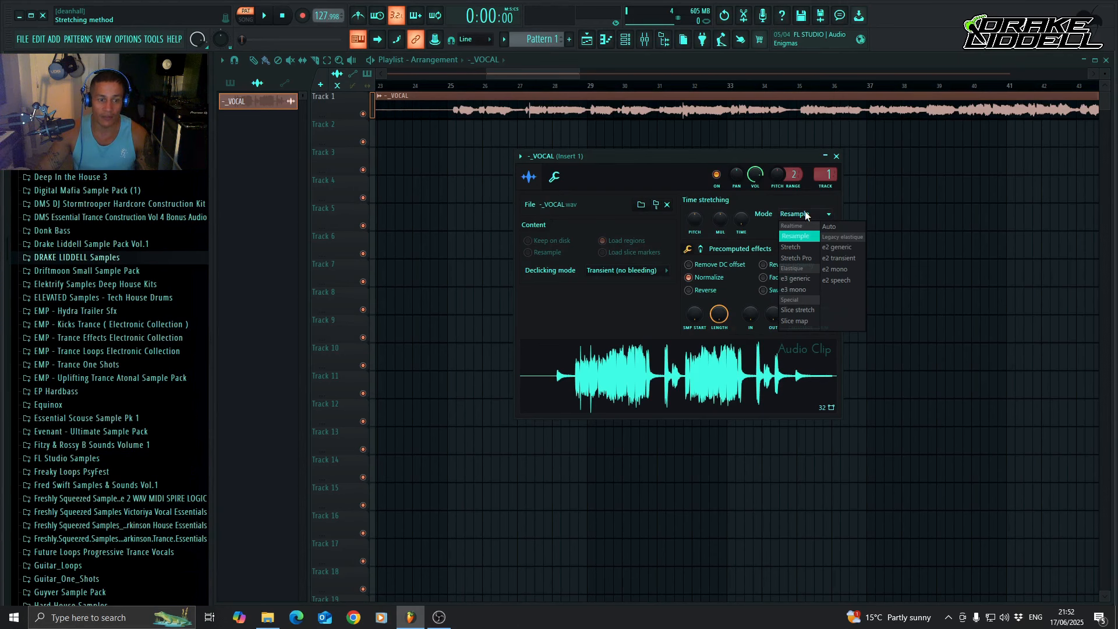
{"action": "left_click", "coordinate": [802, 260]}
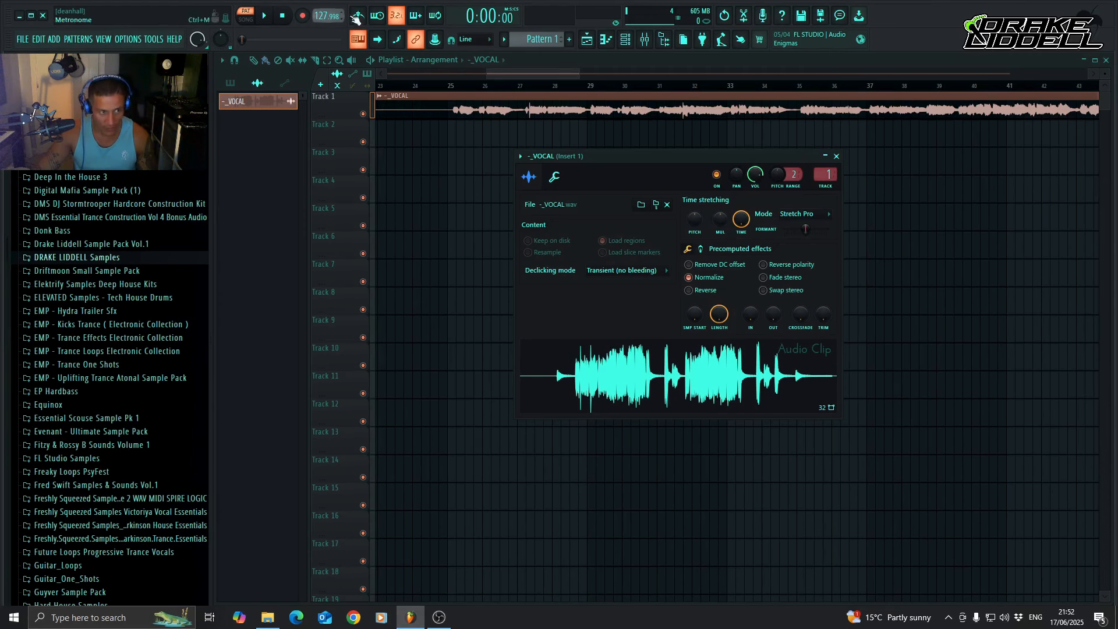
{"action": "right_click", "coordinate": [324, 16]}
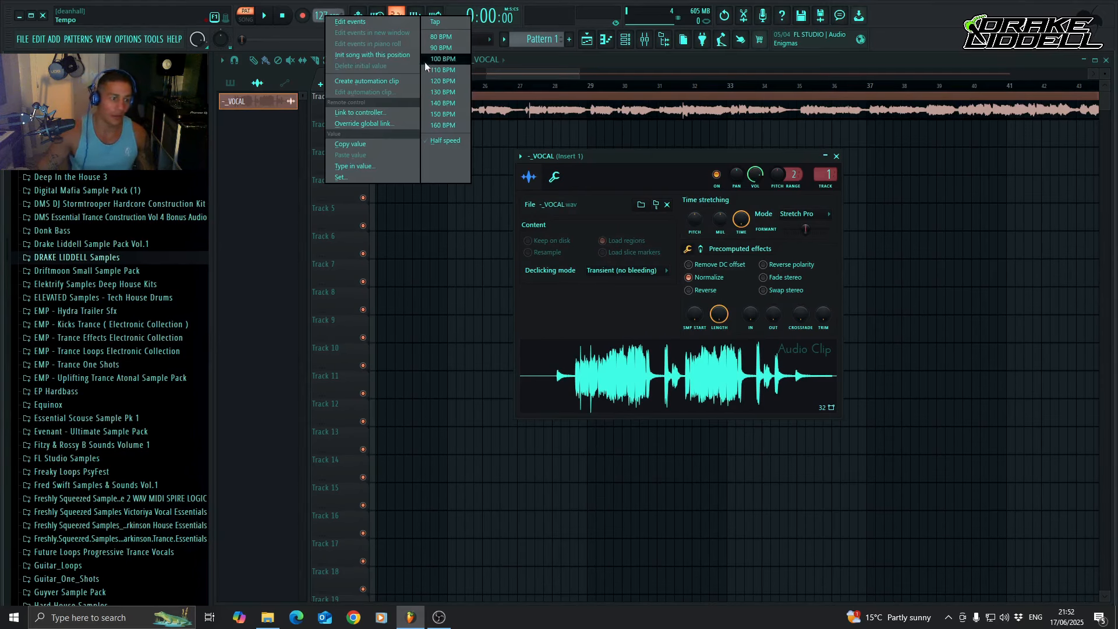
{"action": "left_click", "coordinate": [450, 115]}
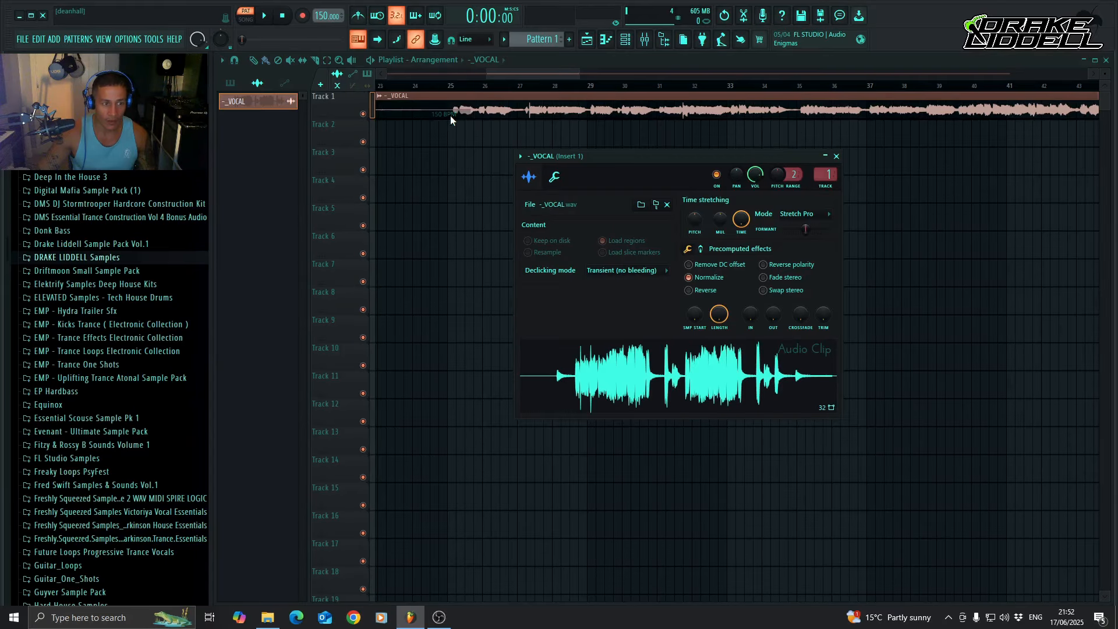
{"action": "left_click", "coordinate": [837, 157]}
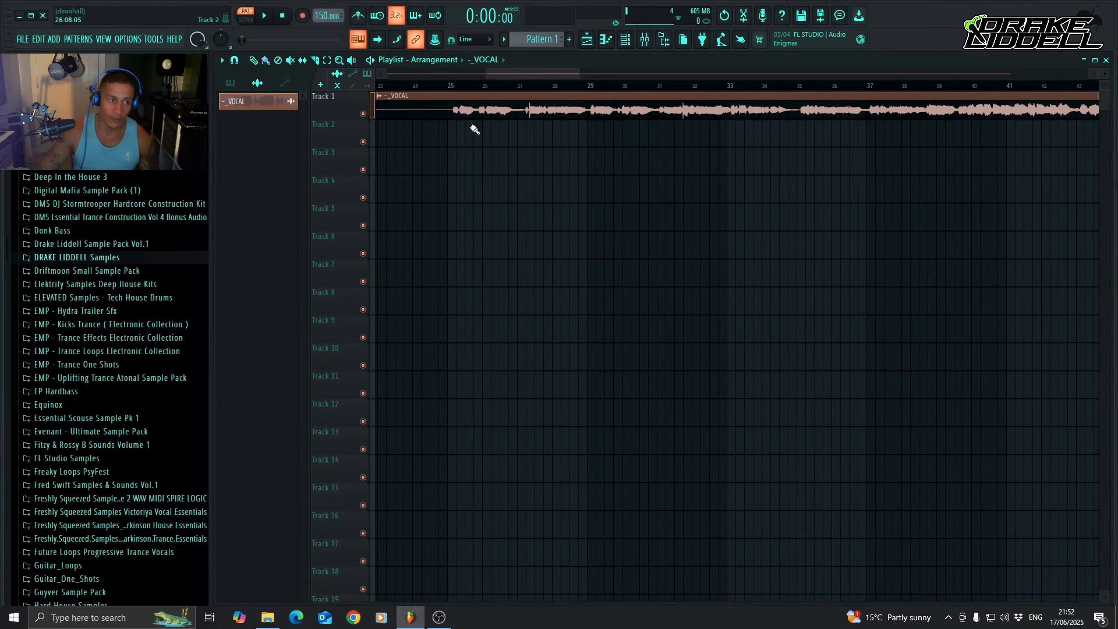
Play the vocal from bar 25 in song mode with the metronome on, stop playback and turn the metronome off.
{"action": "left_click", "coordinate": [360, 17]}
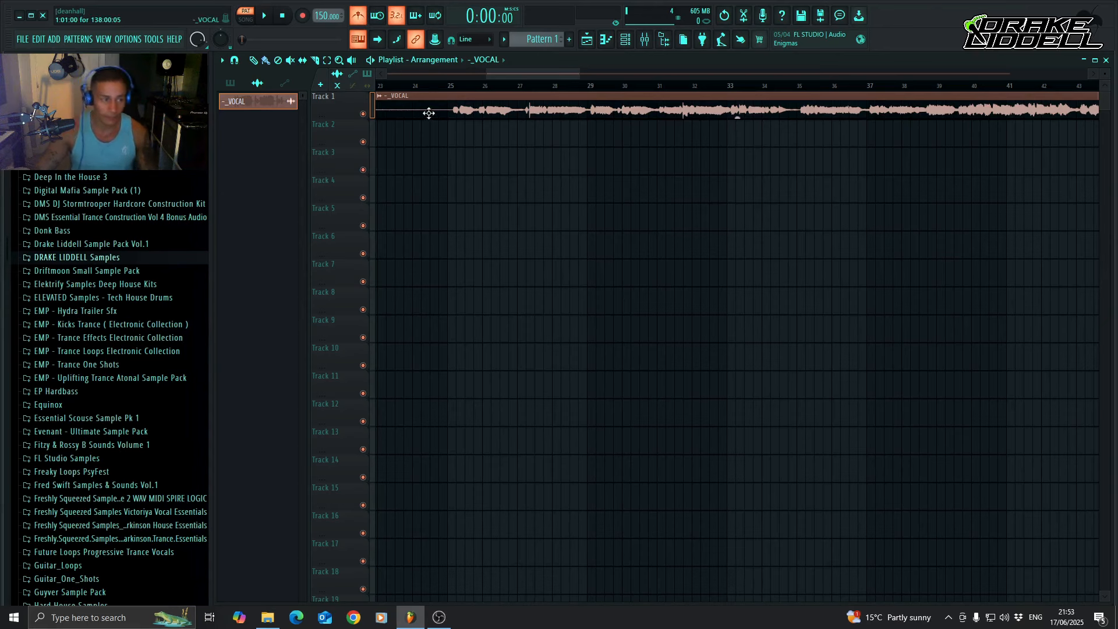
{"action": "left_click", "coordinate": [448, 87]}
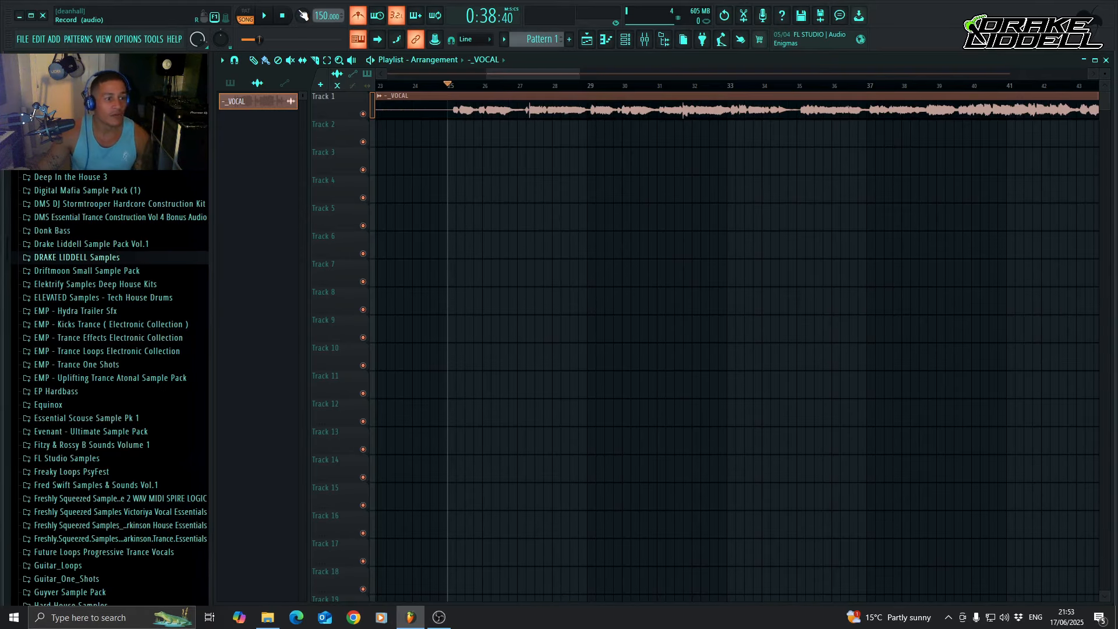
{"action": "left_click", "coordinate": [265, 18]}
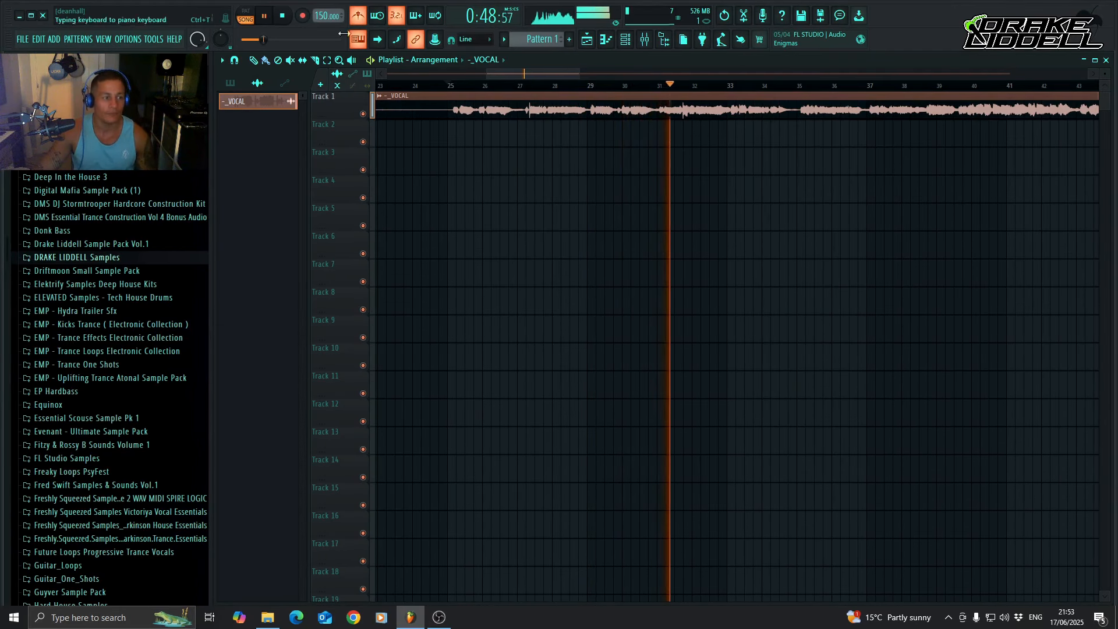
{"action": "left_click", "coordinate": [284, 16]}
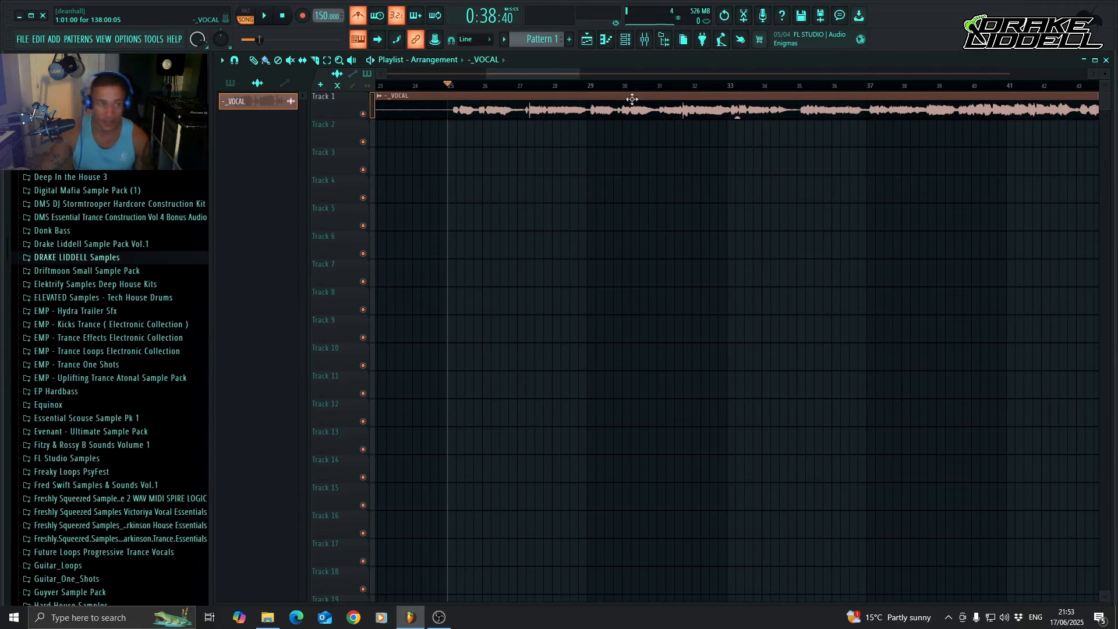
{"action": "left_click", "coordinate": [358, 15]}
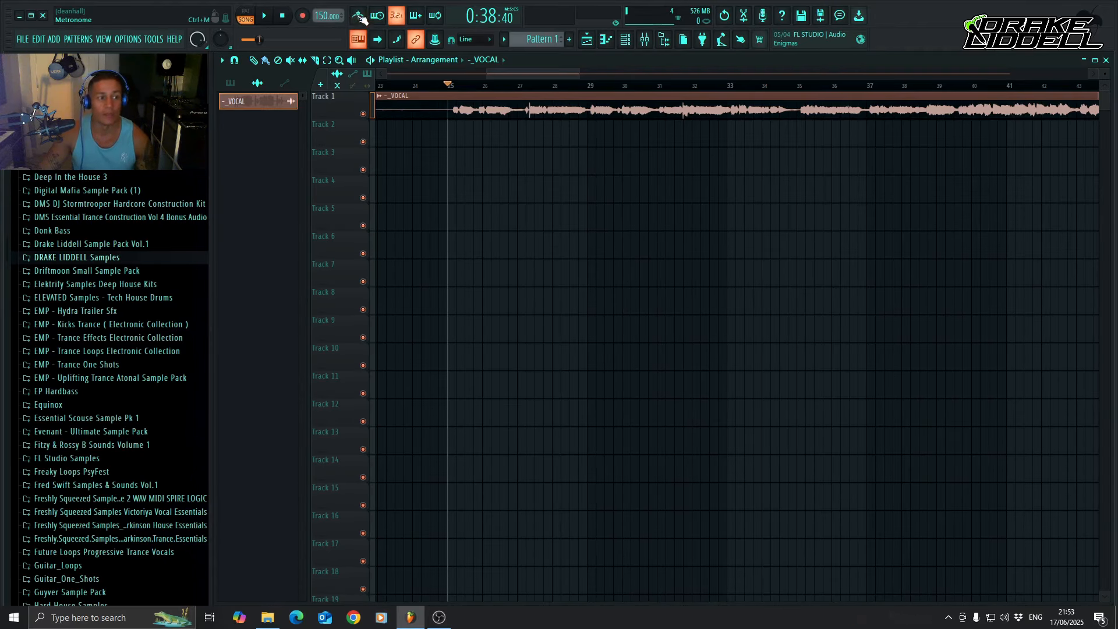
Play the vocal from bar 25 again without the metronome and stop playback.
{"action": "left_click_drag", "start_coordinate": [560, 76], "coordinate": [556, 76]}
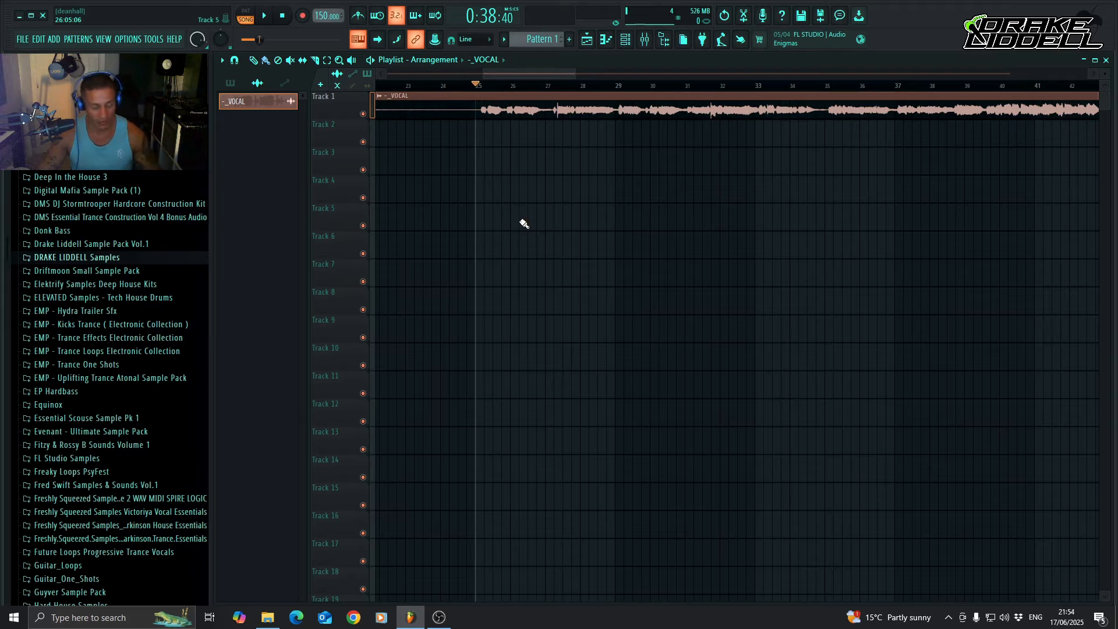
{"action": "key", "text": "space"}
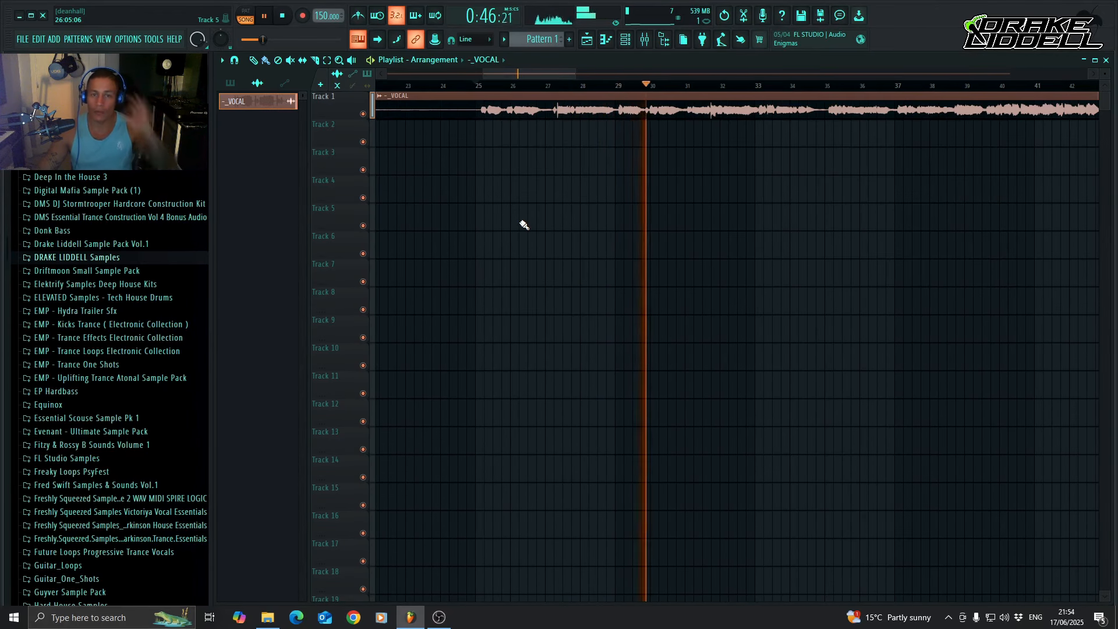
{"action": "key", "text": "space"}
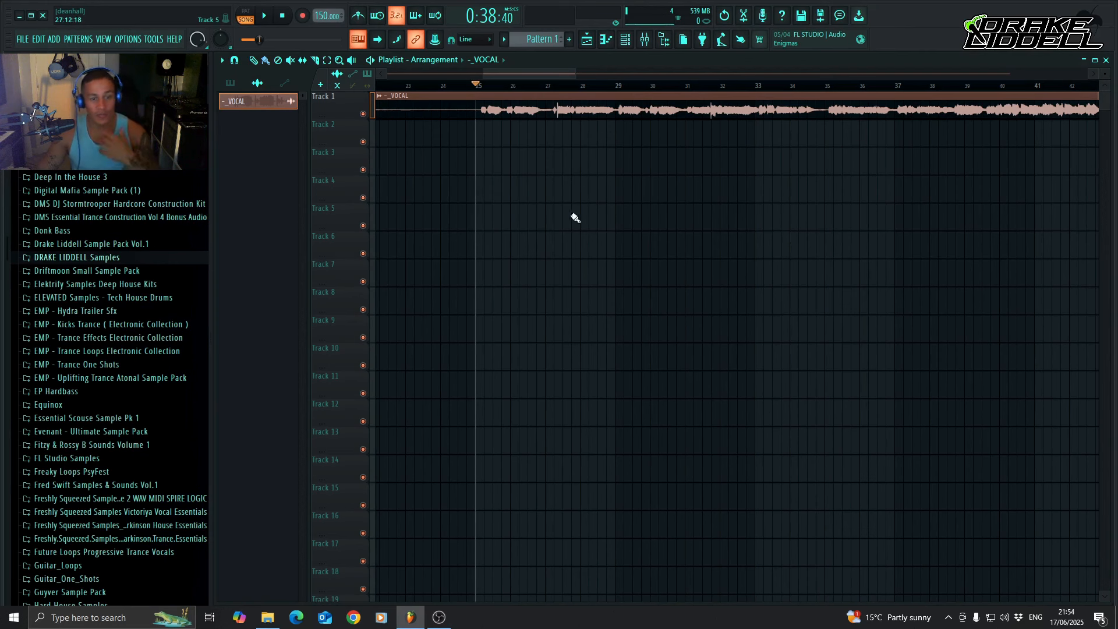
{"action": "left_click", "coordinate": [603, 40]}
{"action": "left_click", "coordinate": [603, 41]}
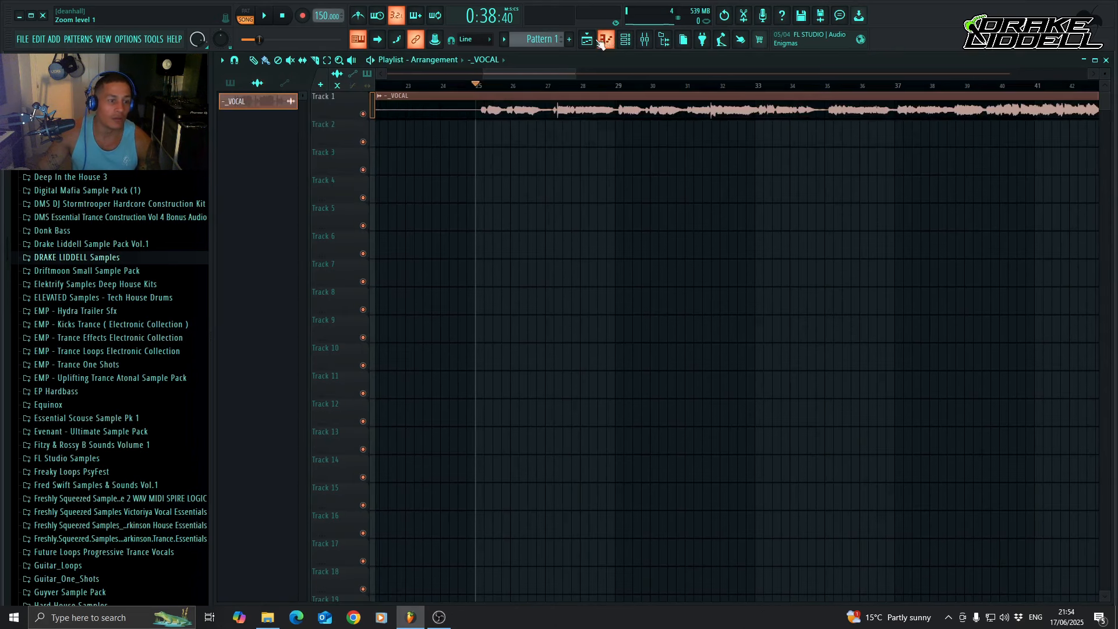
{"action": "scroll", "coordinate": [661, 190], "scroll_direction": "down", "scroll_amount": 3}
{"action": "scroll", "coordinate": [663, 190], "scroll_direction": "up", "scroll_amount": 3}
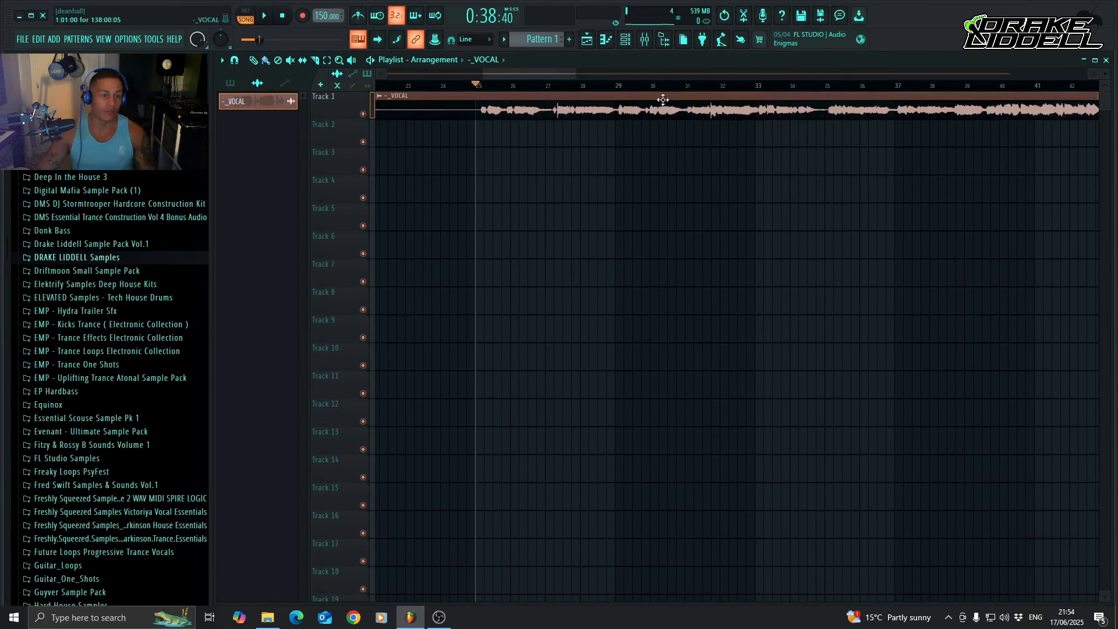
Review the Vocals track and the Master track's effects chain in the mixer, and hide the mixer.
{"action": "left_click", "coordinate": [644, 39]}
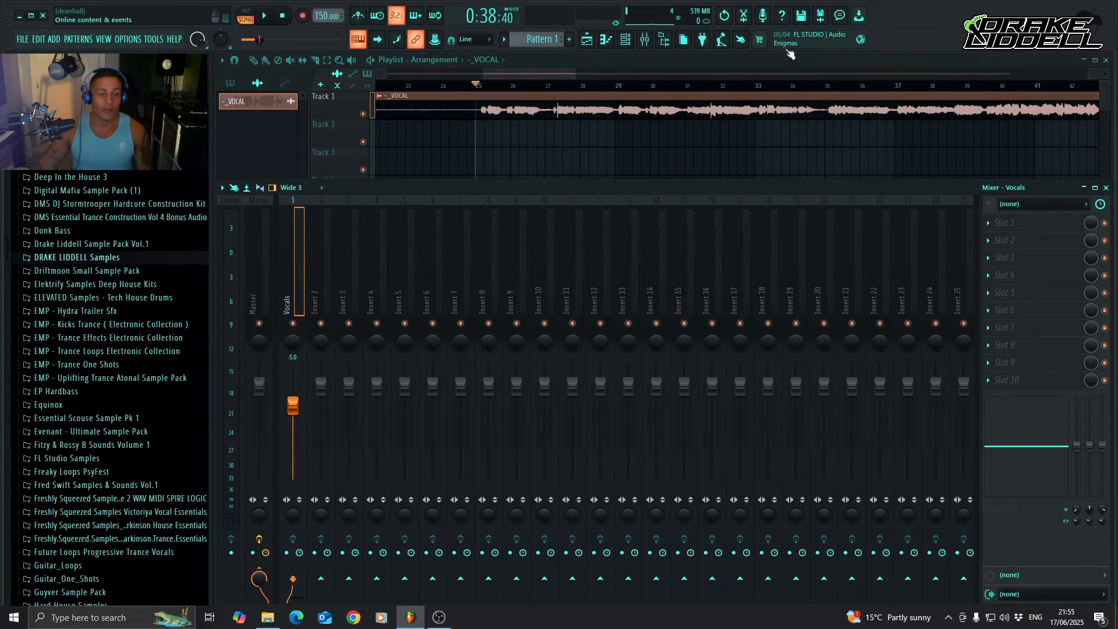
{"action": "left_click", "coordinate": [645, 40]}
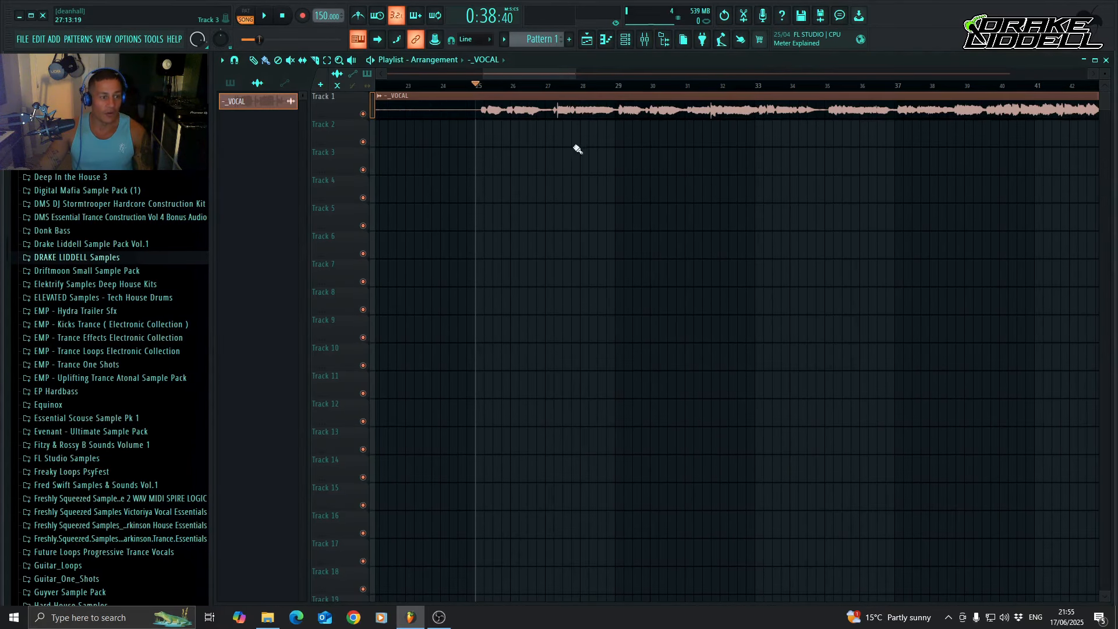
{"action": "left_click_drag", "start_coordinate": [552, 74], "coordinate": [453, 75]}
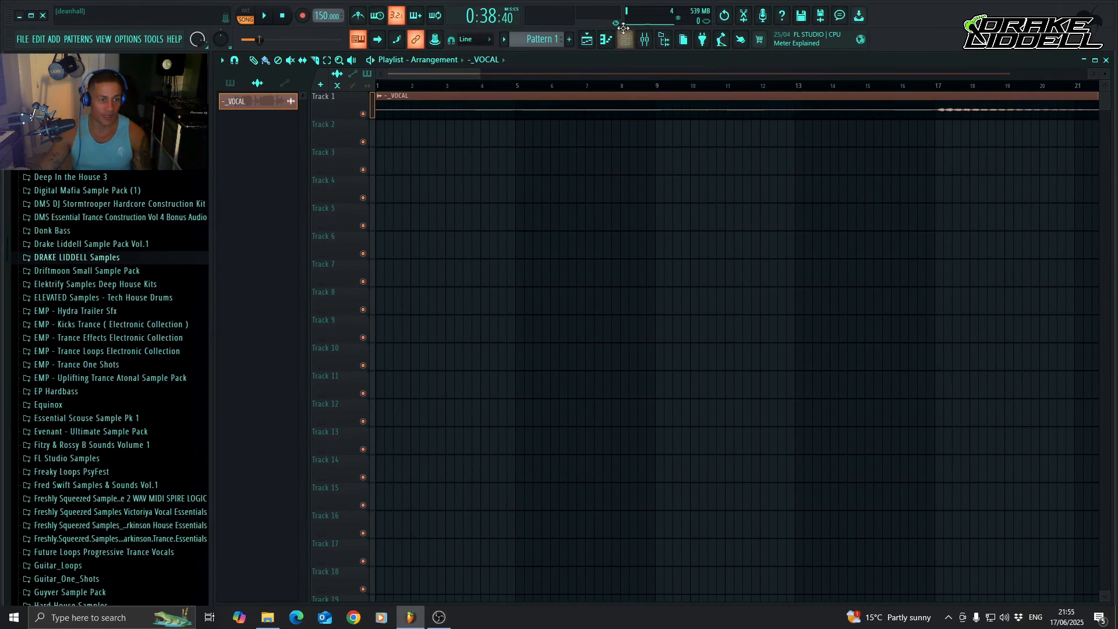
{"action": "left_click", "coordinate": [645, 39]}
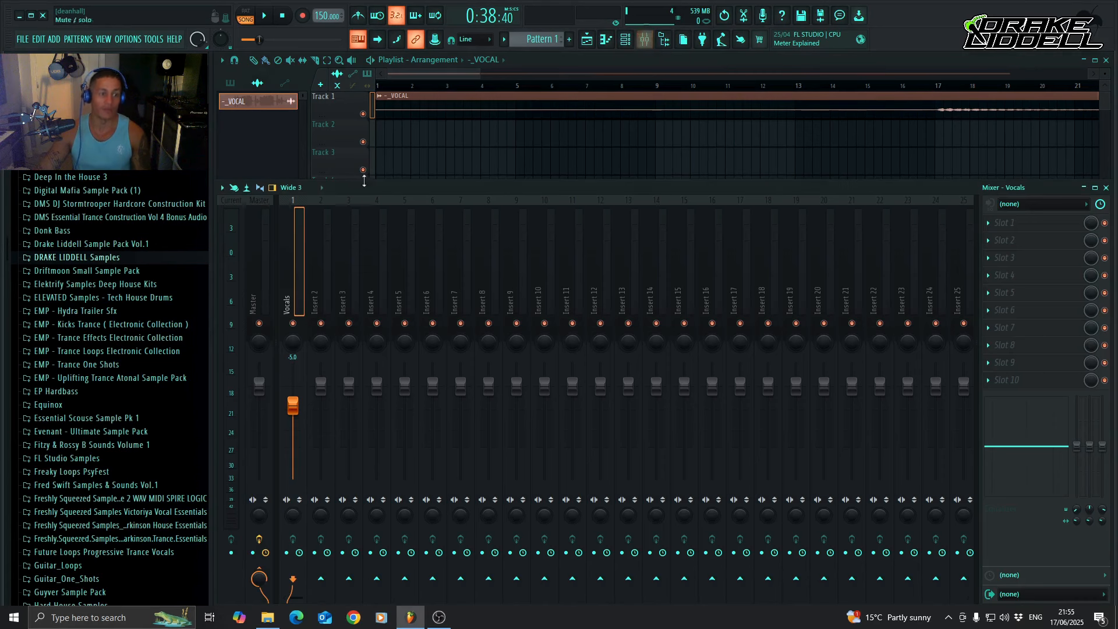
{"action": "left_click", "coordinate": [262, 305]}
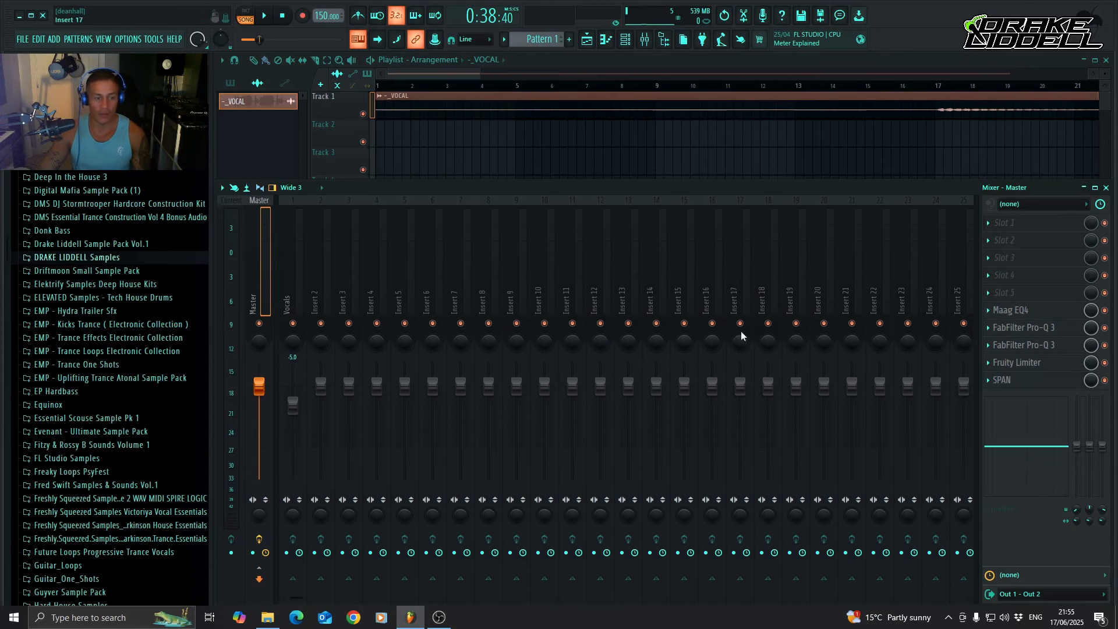
{"action": "left_click", "coordinate": [645, 39]}
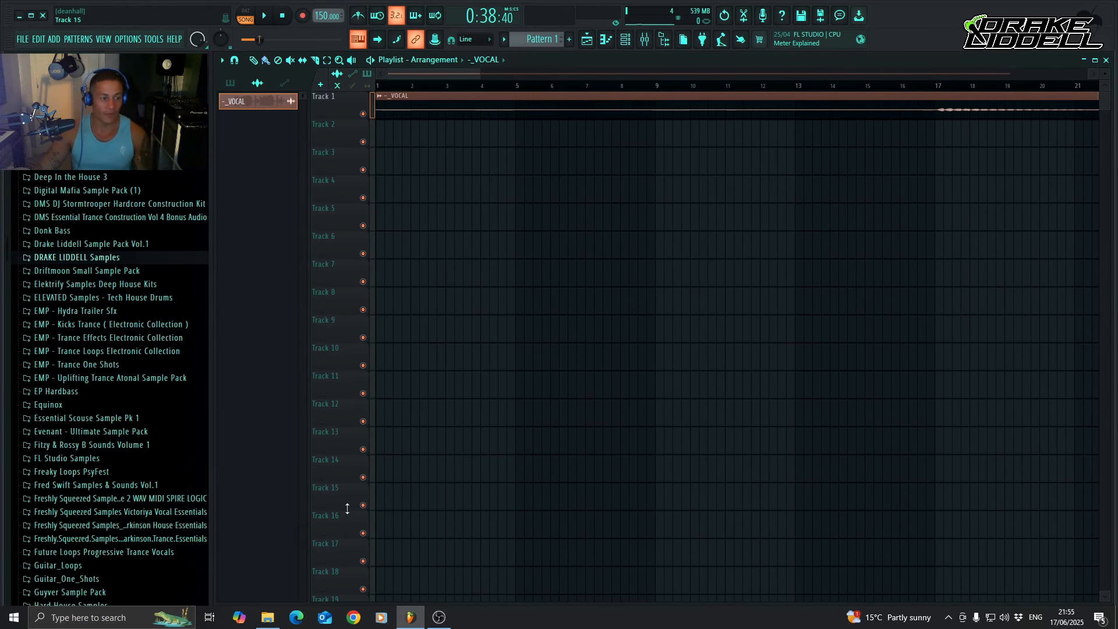
{"action": "left_click", "coordinate": [439, 617]}
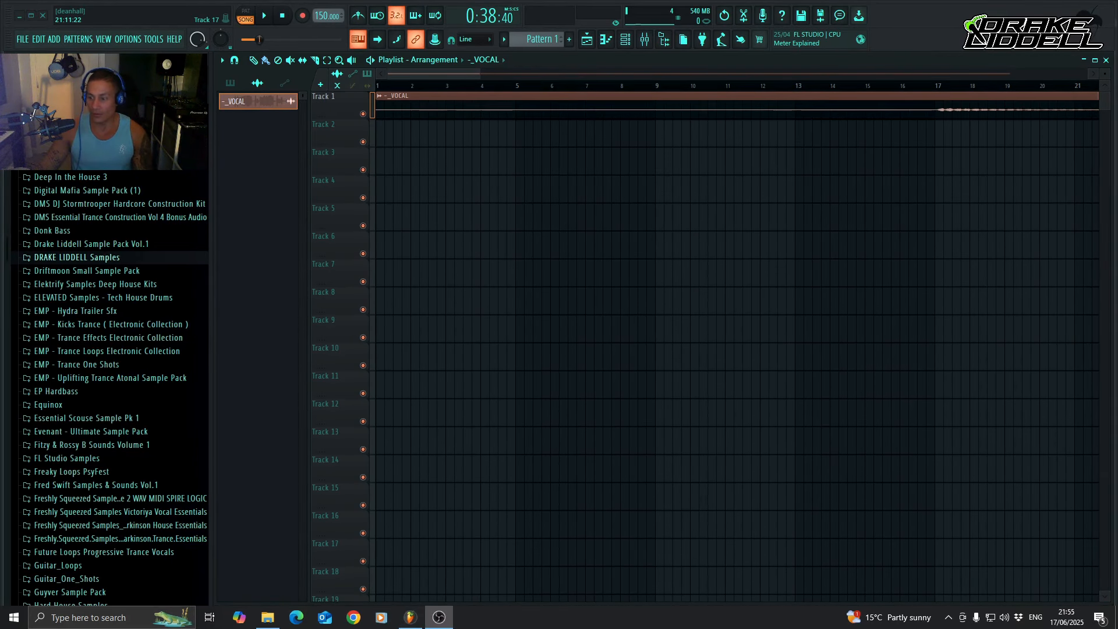